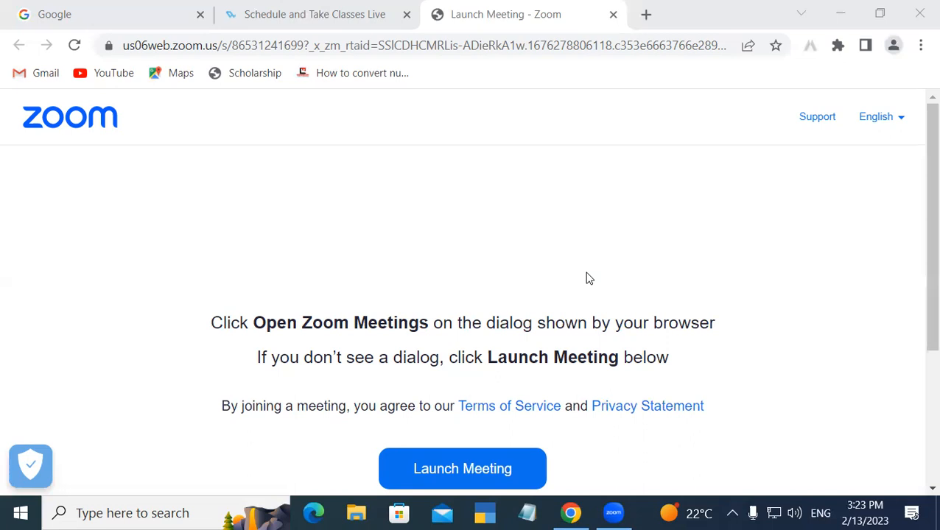
# Step: Launch Microsoft Access by running msaccess from the Run dialog, then choose Blank desktop database
pyautogui.press('super+r')
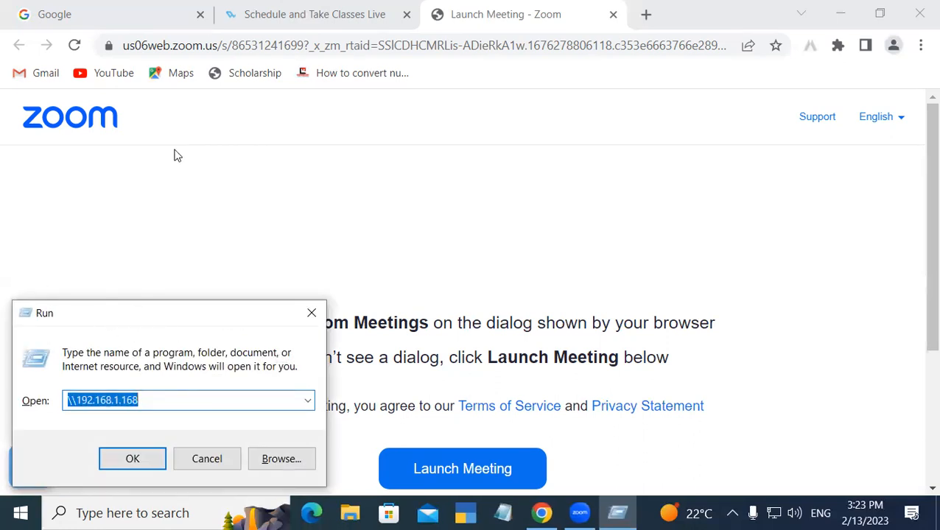
pyautogui.moveTo(164, 305); pyautogui.dragTo(208, 155)
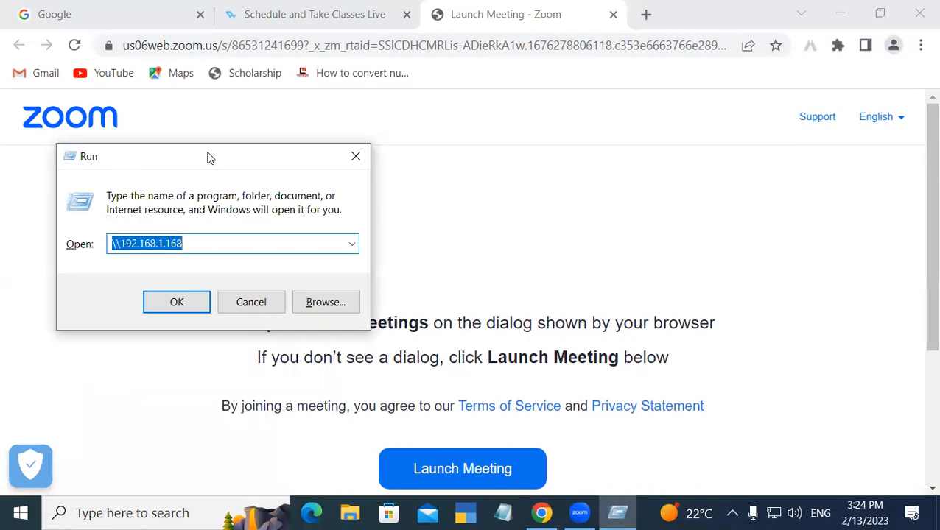
pyautogui.write('ms')
pyautogui.press('Down')
pyautogui.press('Down')
pyautogui.press('Down')
pyautogui.press('Down')
pyautogui.press('Down')
pyautogui.press('Down')
pyautogui.press('Down')
pyautogui.press('Down')
pyautogui.press('Down')
pyautogui.press('Down')
pyautogui.press('Down')
pyautogui.press('Down')
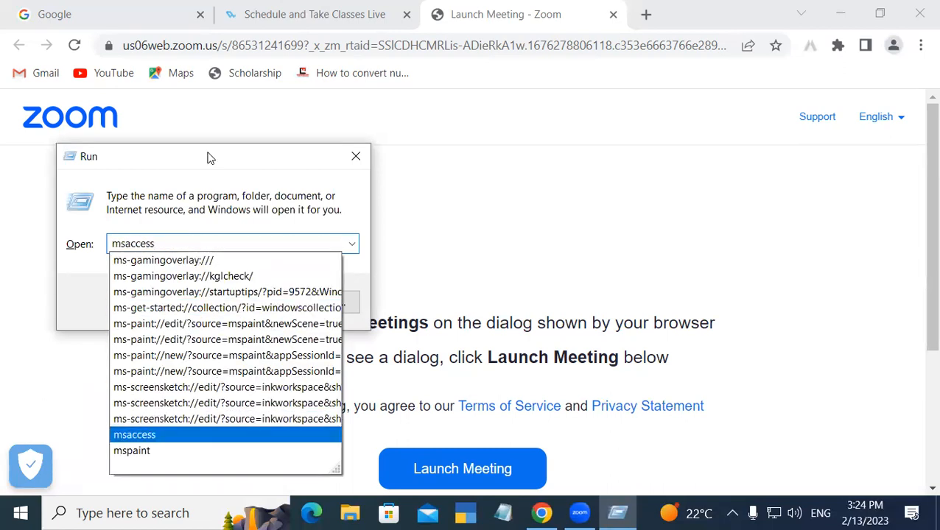
pyautogui.press('Return')
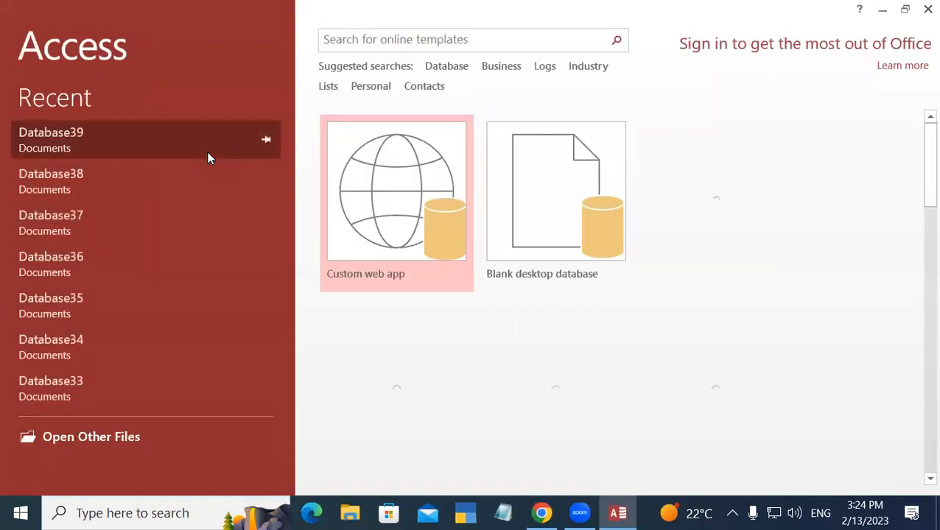
pyautogui.click(516, 199)
# Step: Create the blank database and open Table1 in Design View, saving it as Table1
pyautogui.click(472, 304)
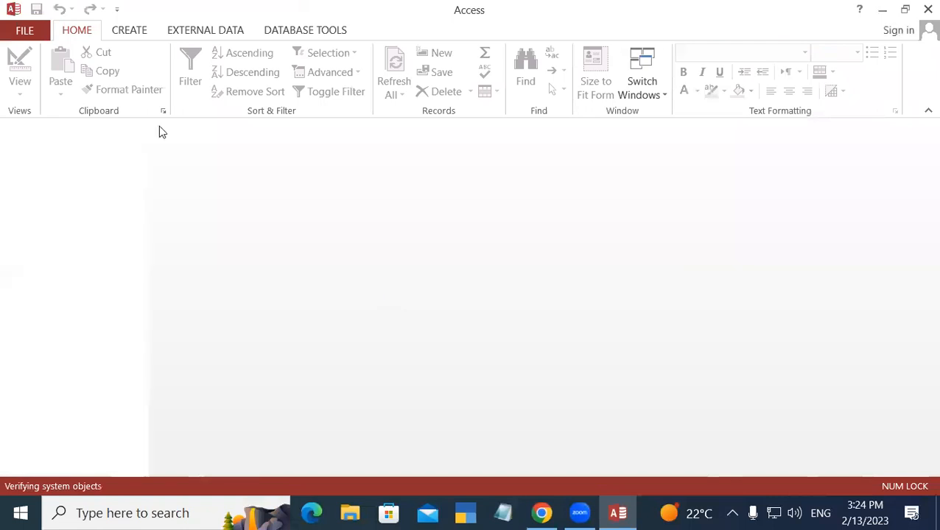
pyautogui.rightClick(182, 129)
pyautogui.click(248, 202)
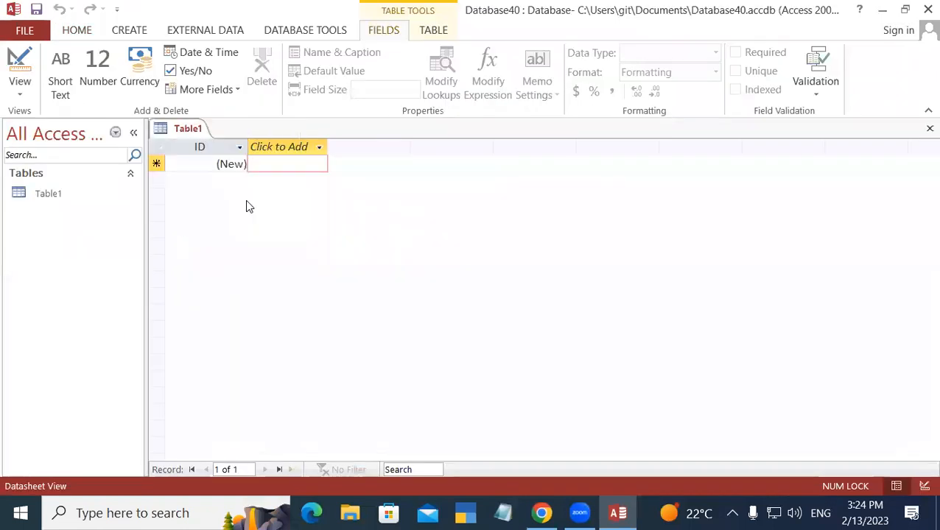
pyautogui.click(464, 214)
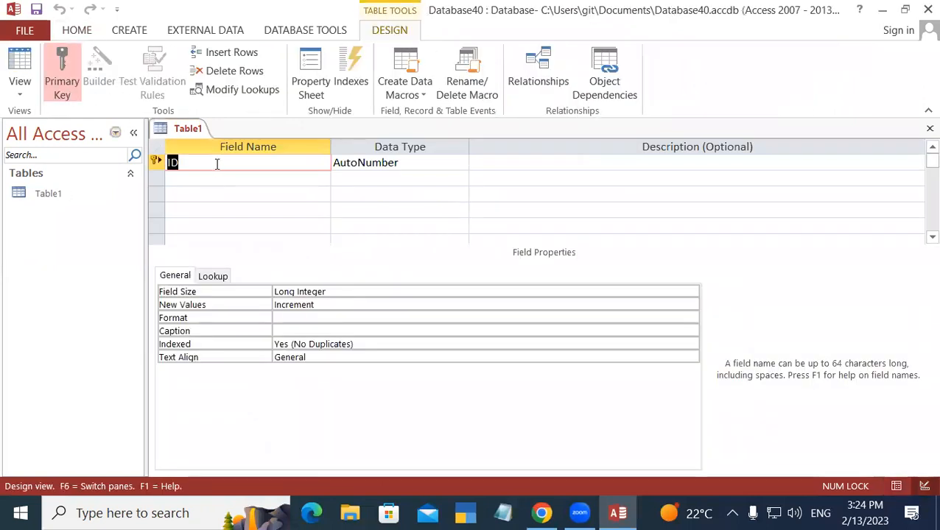
# Step: Define fields Reg No (Number), Student Name and Address (Short Text)
pyautogui.write('Reg No')
pyautogui.press('Tab')
pyautogui.write('n')
pyautogui.press('Tab')
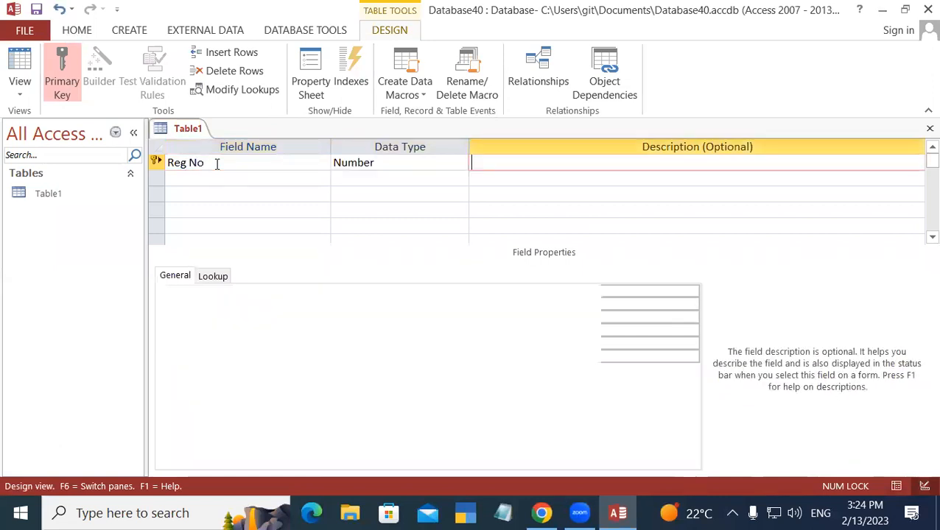
pyautogui.press('Tab')
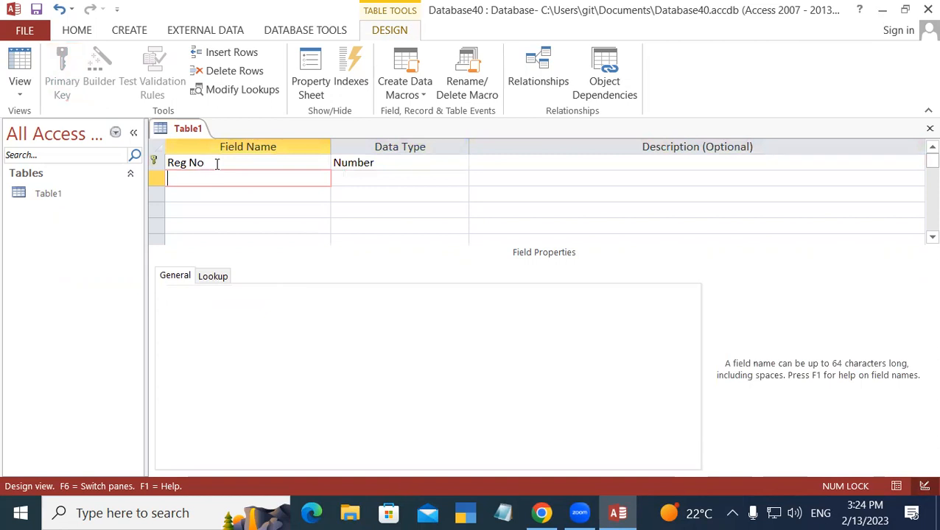
pyautogui.write('Student Name')
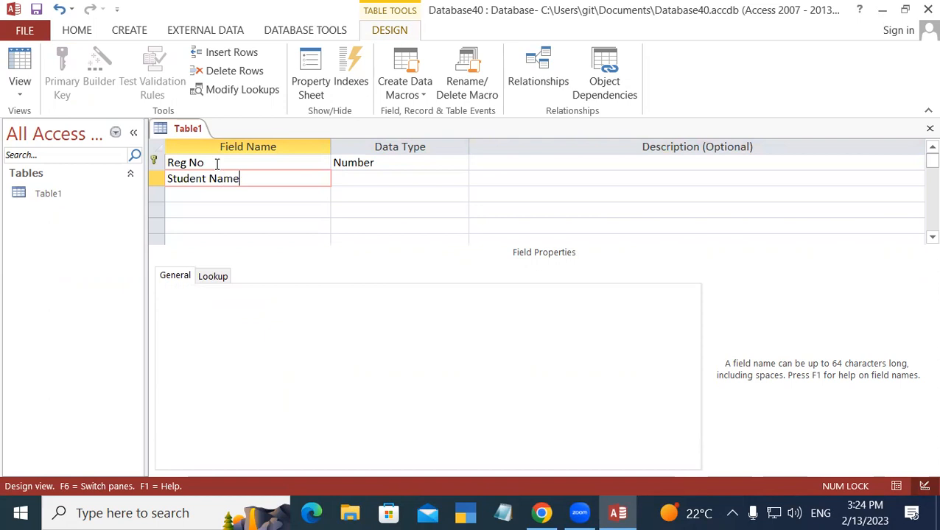
pyautogui.press('Tab')
pyautogui.press('Tab')
pyautogui.press('Tab')
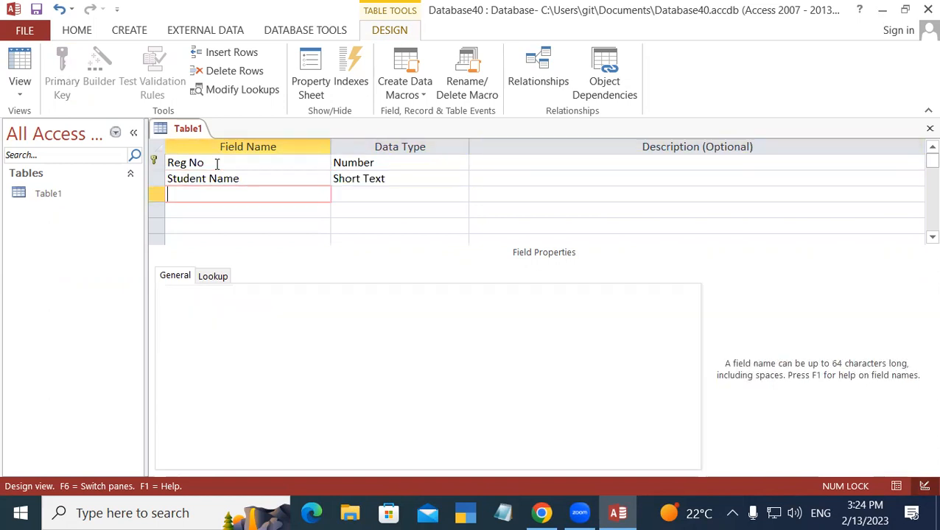
pyautogui.write('C')
pyautogui.press('BackSpace')
pyautogui.write('Address')
pyautogui.press('Tab')
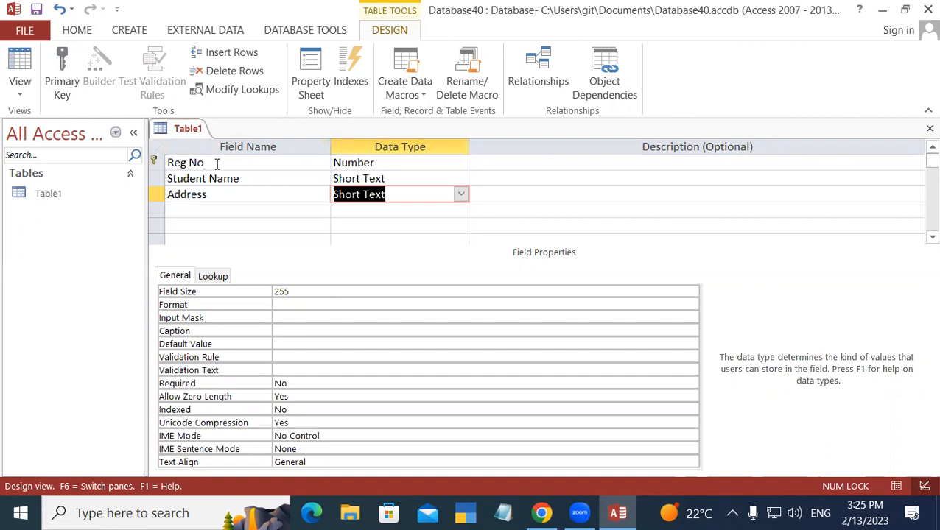
# Step: Close all open tables from the Table1 tab menu
pyautogui.rightClick(190, 131)
pyautogui.click(183, 127)
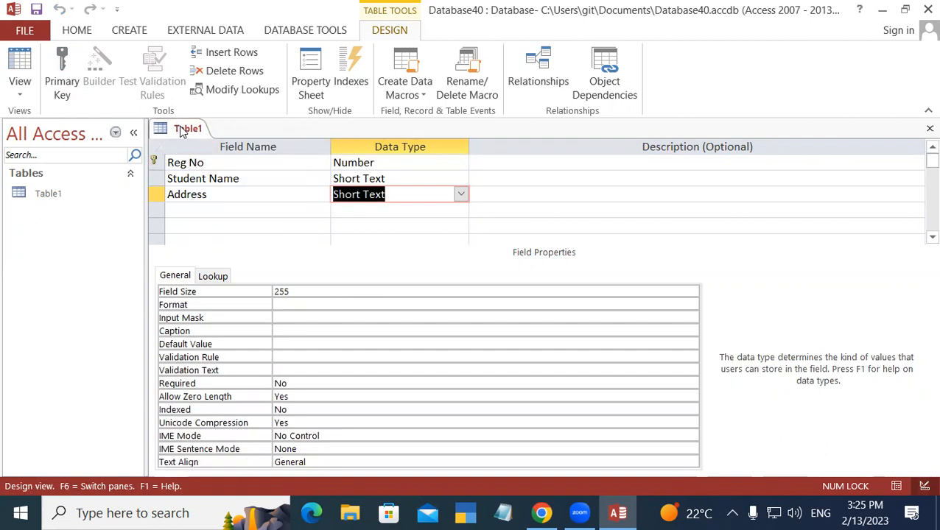
pyautogui.rightClick(184, 129)
pyautogui.click(226, 180)
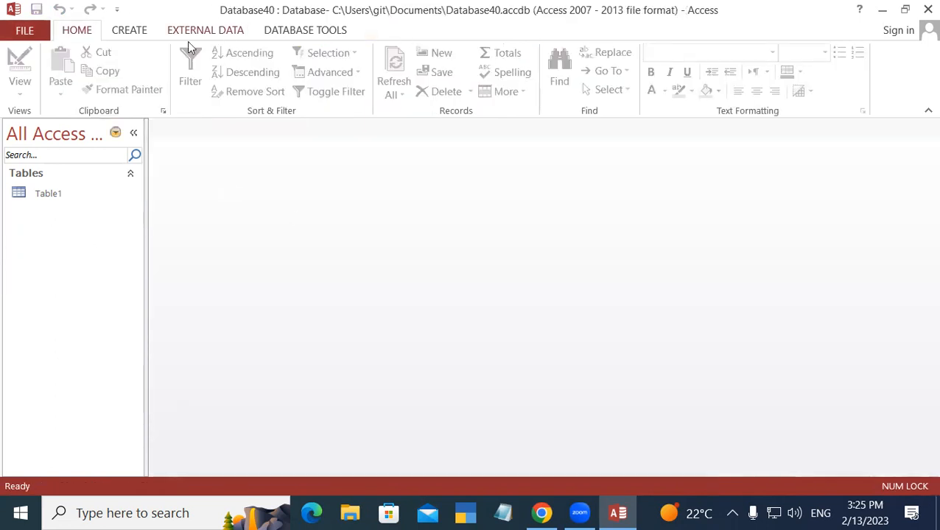
# Step: Open Table1 and enter record 101, Rohan, Padrauna
pyautogui.click(135, 32)
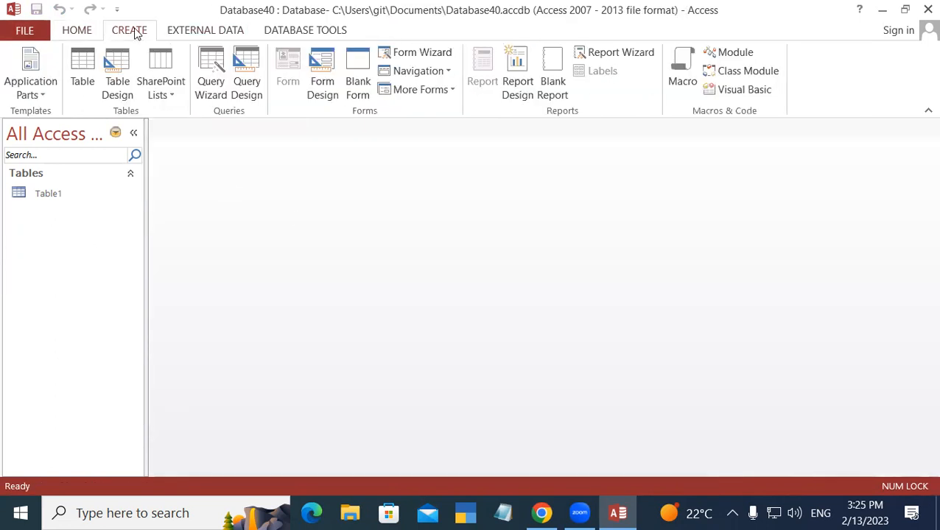
pyautogui.doubleClick(93, 198)
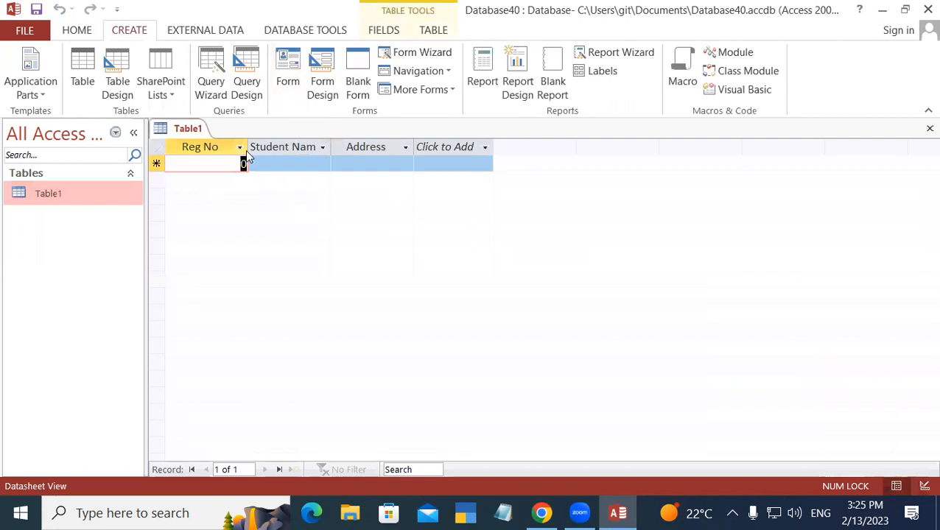
pyautogui.write('101')
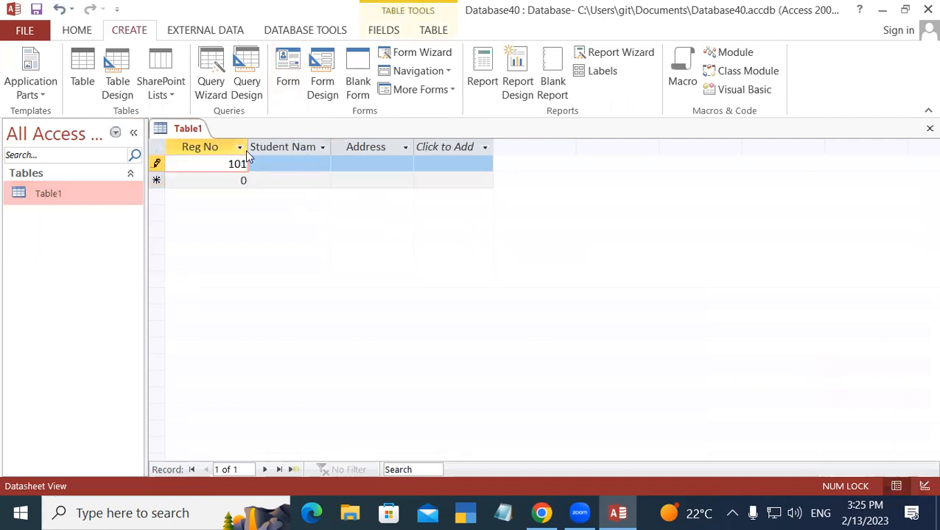
pyautogui.press('Tab')
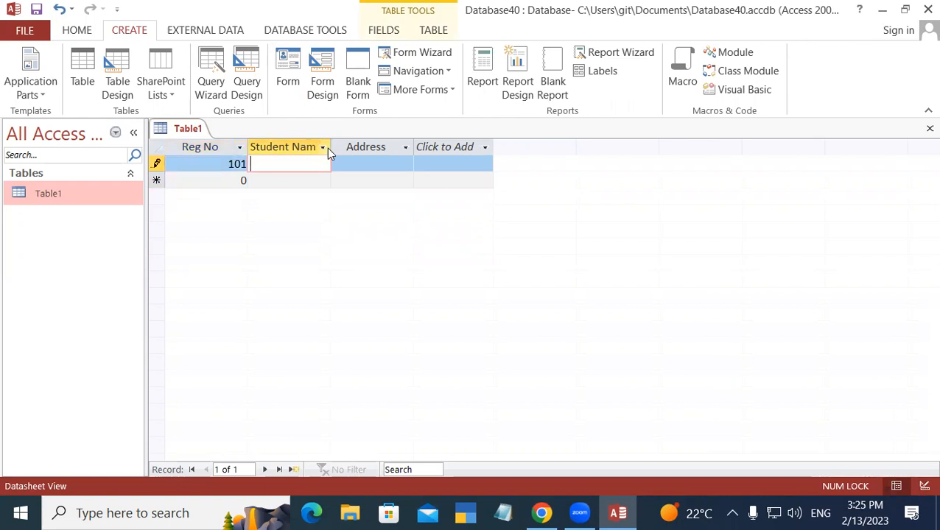
pyautogui.moveTo(332, 147); pyautogui.dragTo(354, 147)
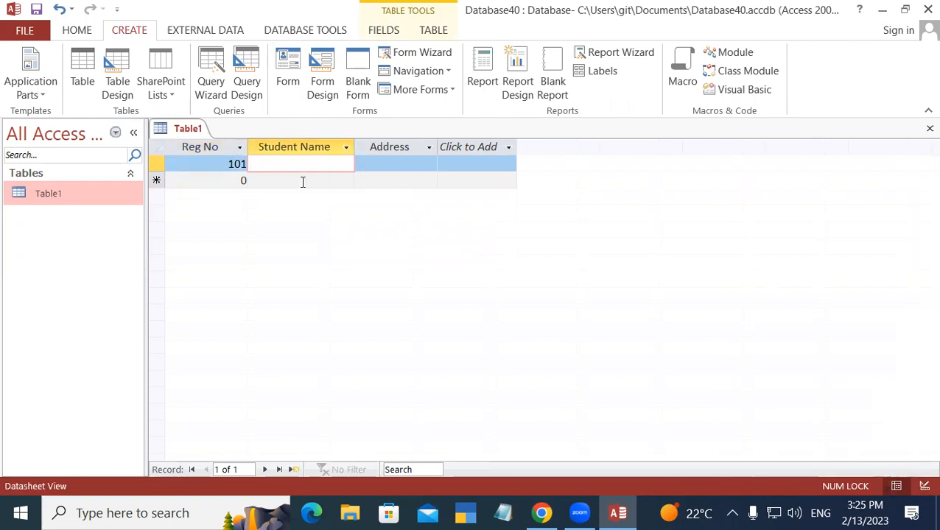
pyautogui.write('Rohan')
pyautogui.press('Tab')
pyautogui.write('Padrauna')
pyautogui.press('Tab')
# Step: Enter record 102, Suresh, with the address corrected to Kasia
pyautogui.write('102')
pyautogui.press('Tab')
pyautogui.write('Suresh')
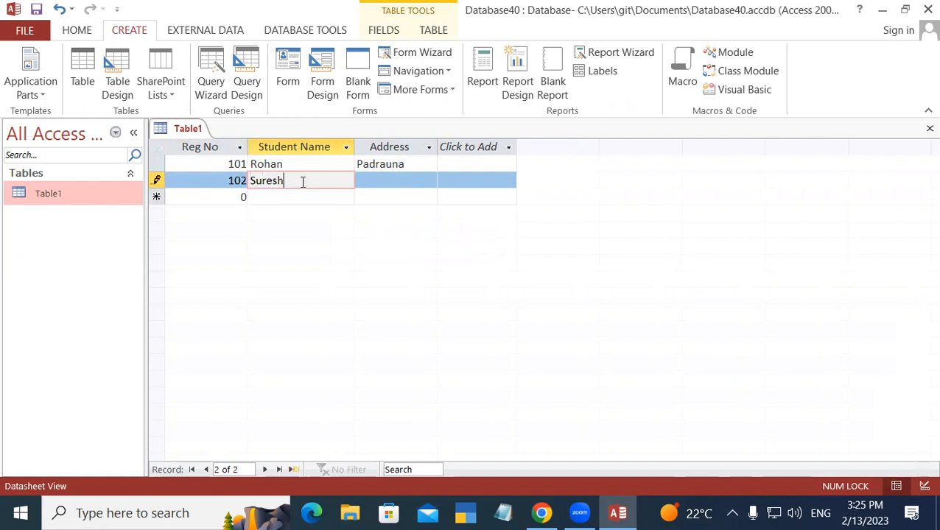
pyautogui.press('Tab')
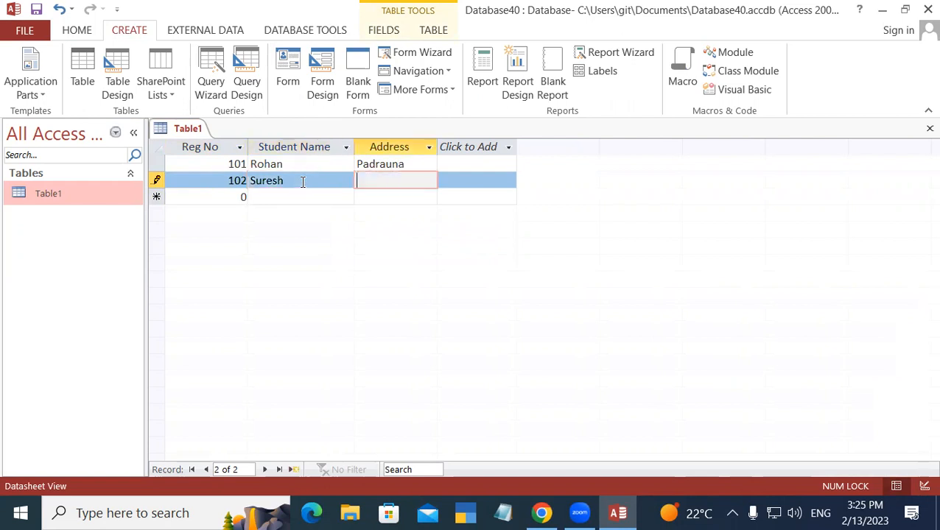
pyautogui.write('Mohan')
pyautogui.press('Tab')
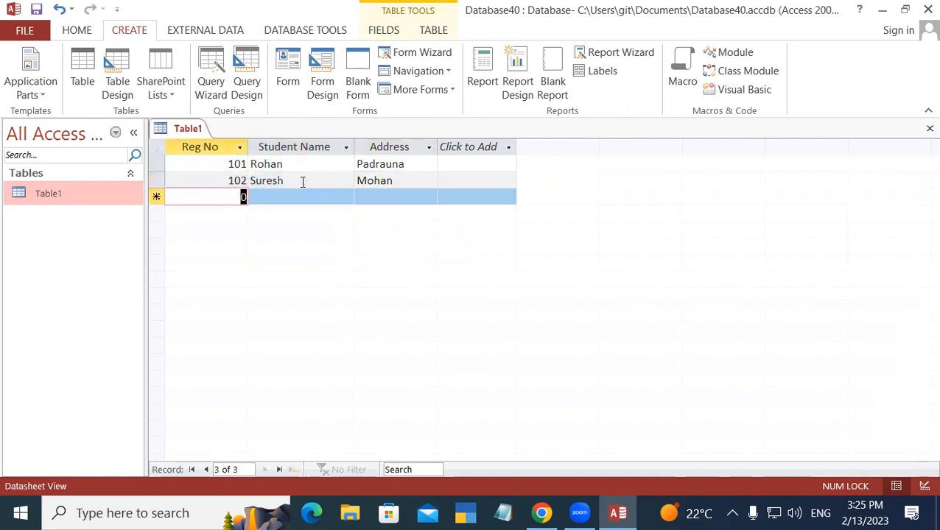
pyautogui.hotkey('shift', 'Tab')
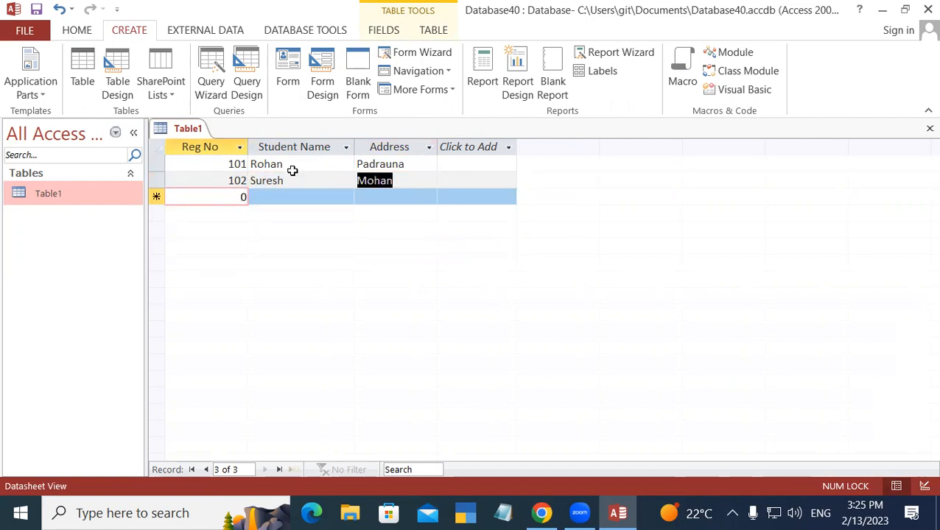
pyautogui.write('Kasia')
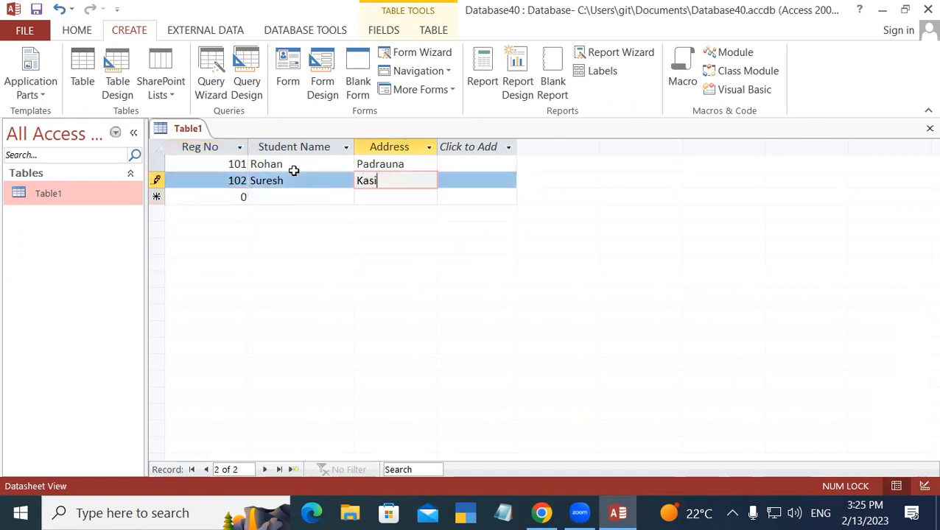
pyautogui.press('Tab')
# Step: Enter record 103, Rohit, Ramkola
pyautogui.write('103')
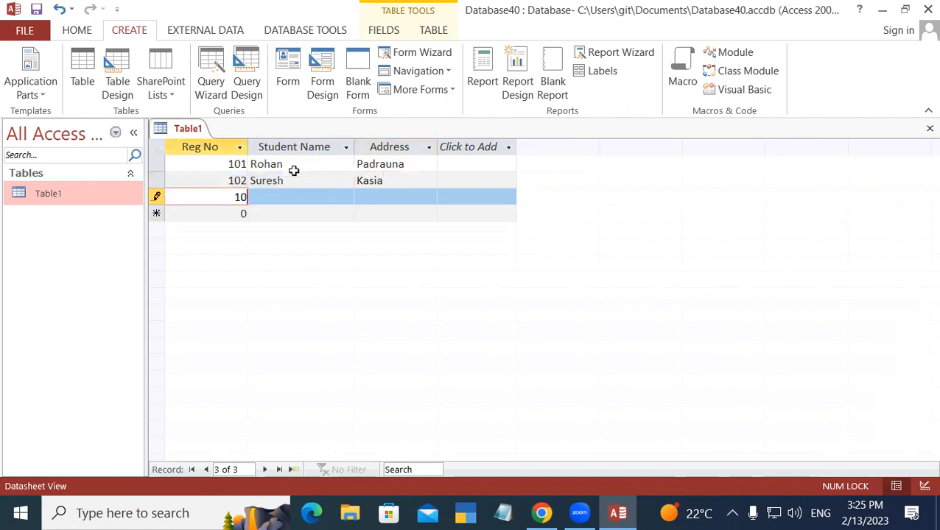
pyautogui.press('Tab')
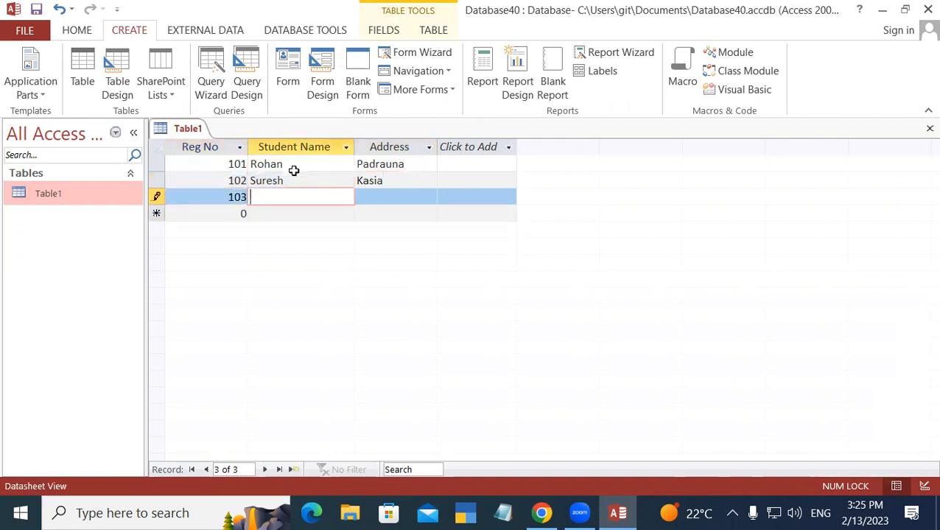
pyautogui.write('Rohit')
pyautogui.press('Tab')
pyautogui.write('Ramkola')
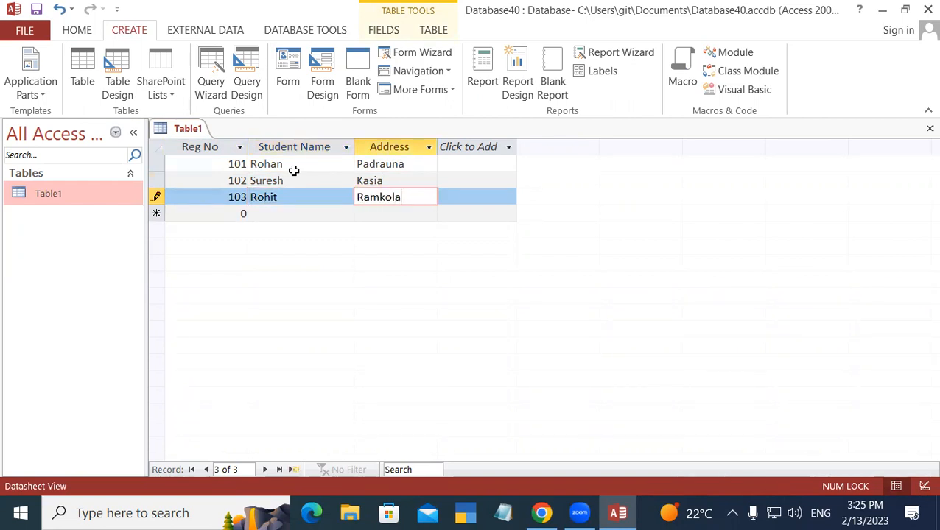
pyautogui.press('Tab')
# Step: Enter record 104, Rupesh, Padrauna
pyautogui.write('104')
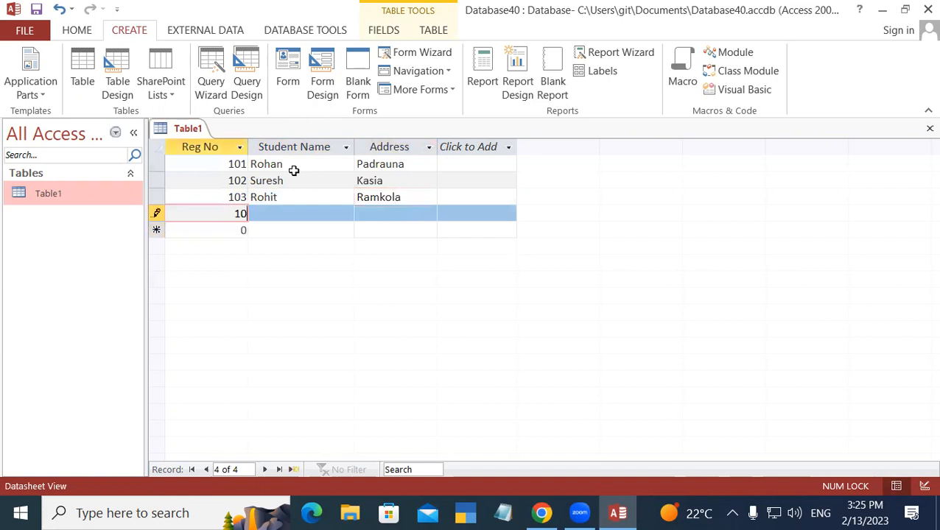
pyautogui.press('Tab')
pyautogui.write('Rupesh')
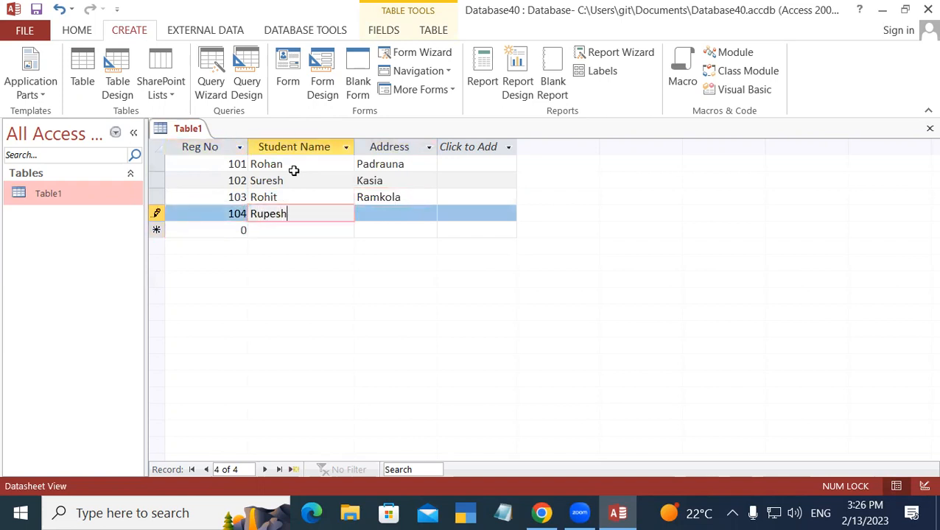
pyautogui.press('Tab')
pyautogui.write('Padrauna')
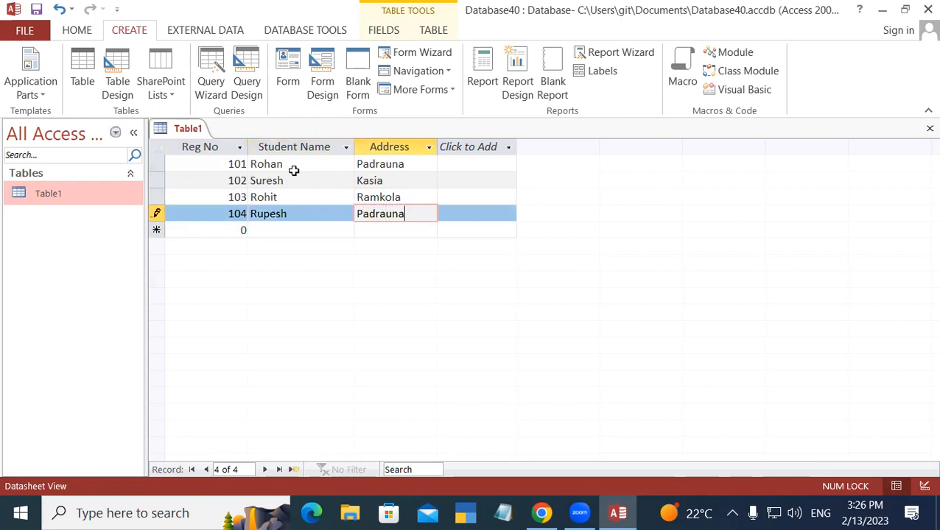
pyautogui.press('Tab')
# Step: Enter record 105, Sandeep, Ramkola
pyautogui.write('1')
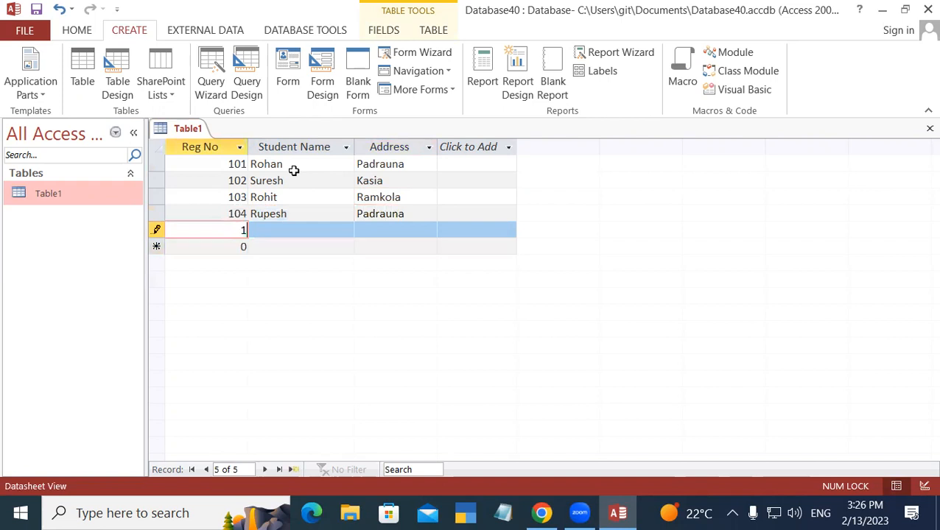
pyautogui.write('05')
pyautogui.press('Tab')
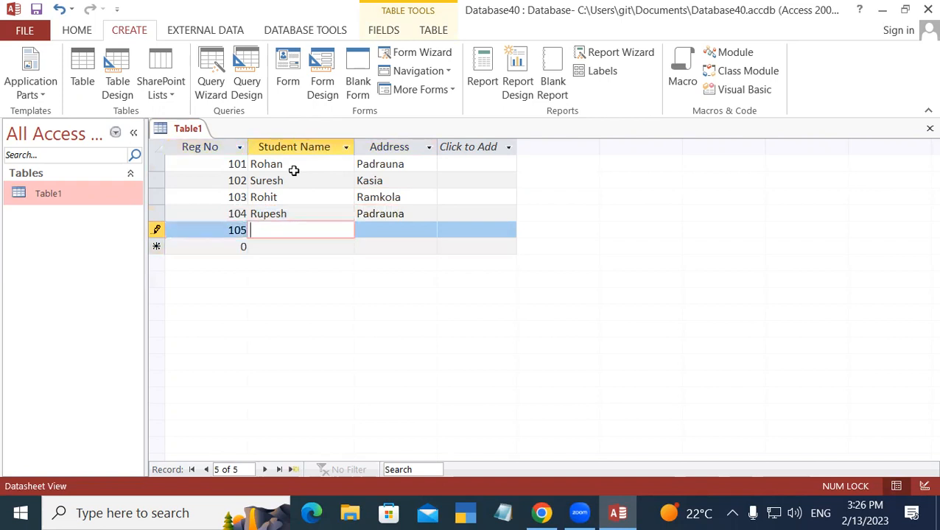
pyautogui.write('Sandeep')
pyautogui.press('Tab')
pyautogui.write('R')
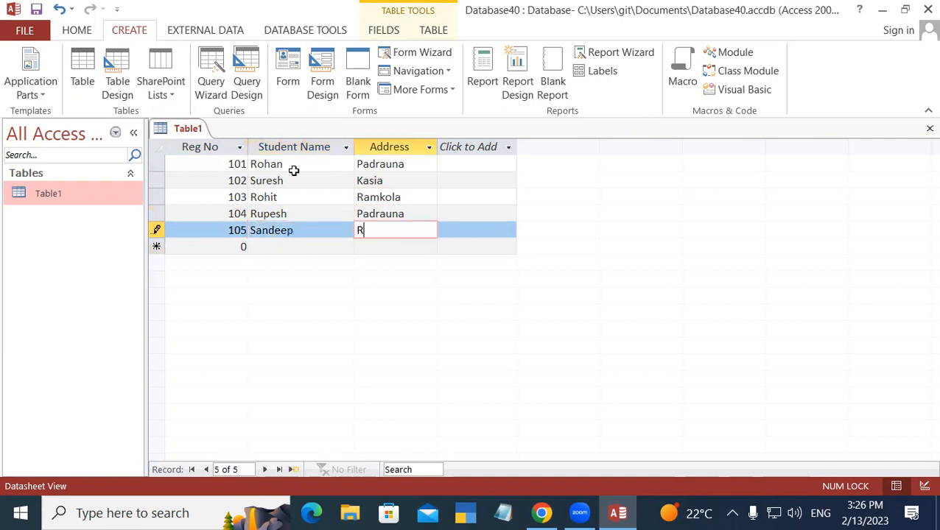
pyautogui.write('amkola')
pyautogui.press('Tab')
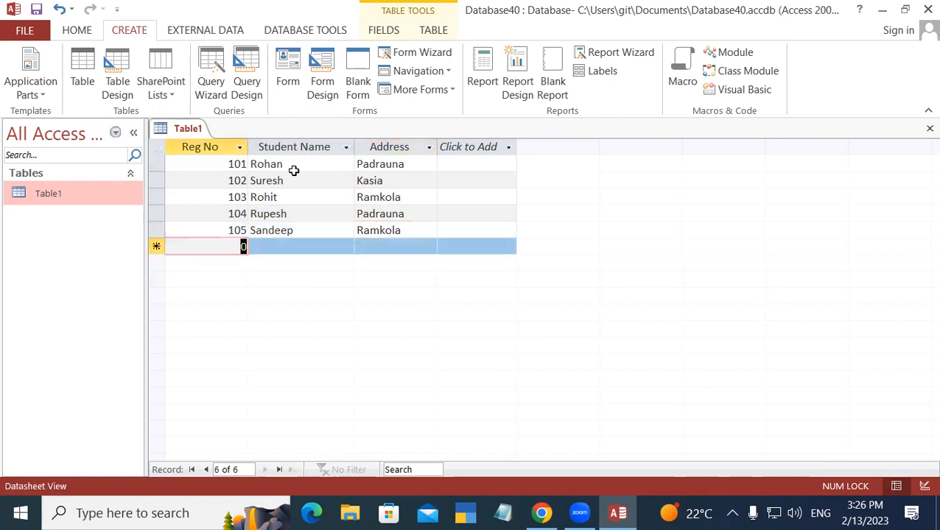
# Step: Save Table1 from its tab's shortcut menu
pyautogui.rightClick(195, 130)
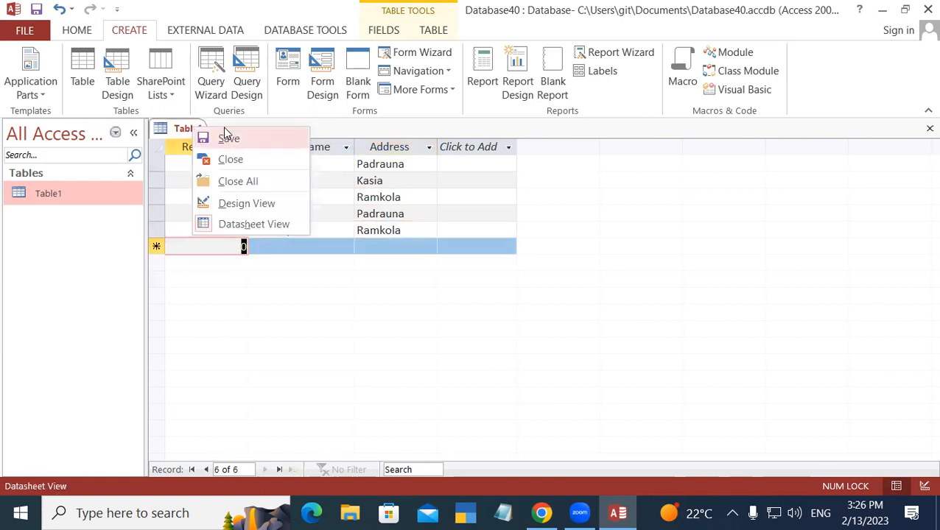
pyautogui.click(209, 139)
pyautogui.click(215, 138)
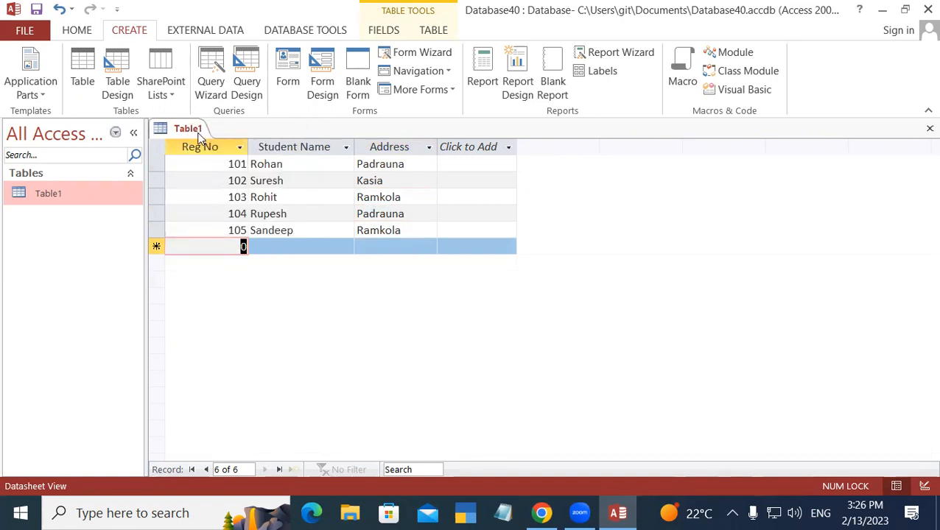
pyautogui.rightClick(184, 130)
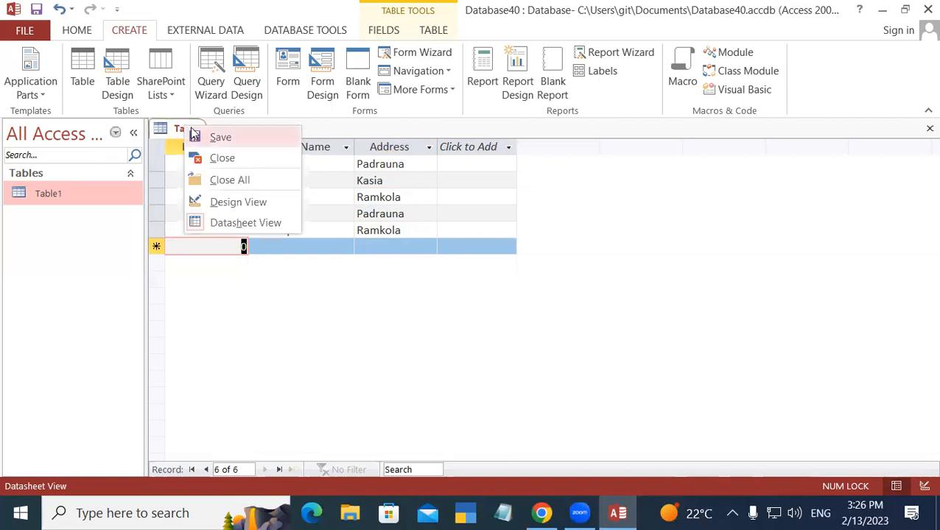
pyautogui.click(195, 137)
# Step: Close Table1 and reopen it from the navigation pane to confirm the records
pyautogui.rightClick(177, 131)
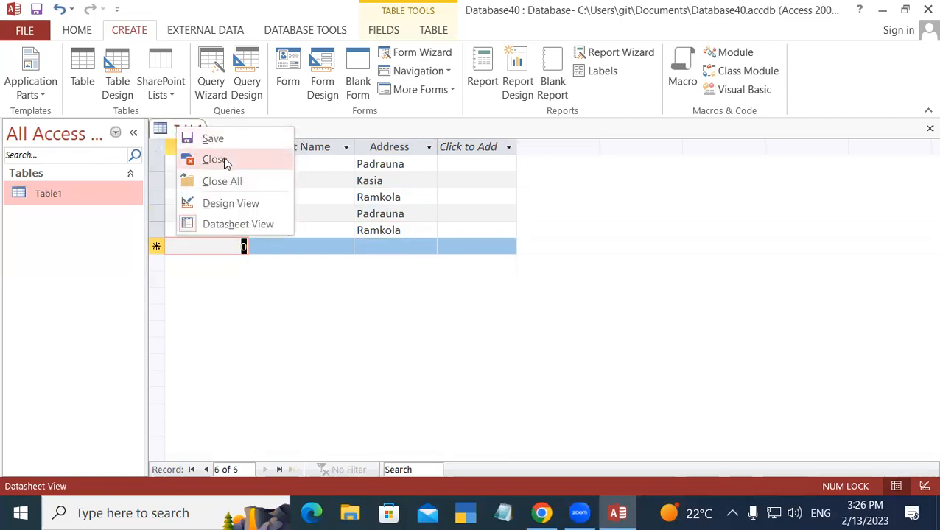
pyautogui.click(221, 157)
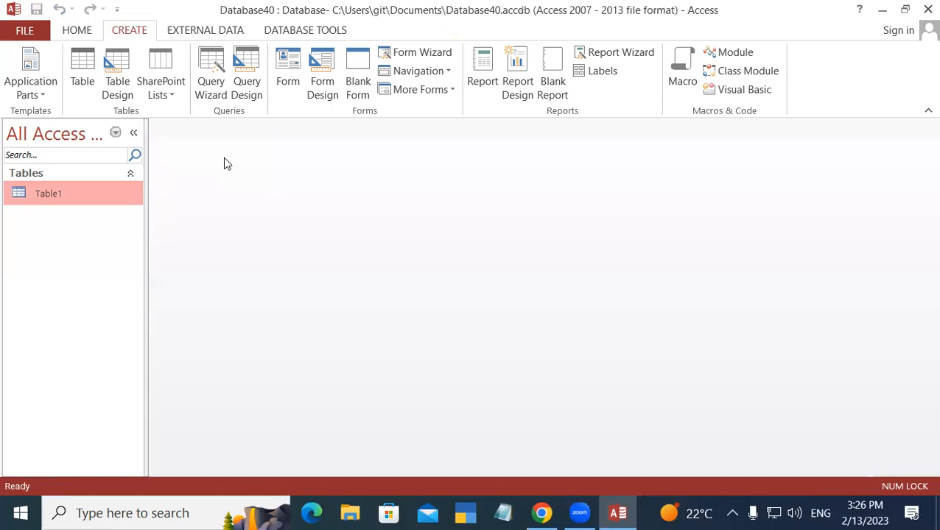
pyautogui.doubleClick(61, 191)
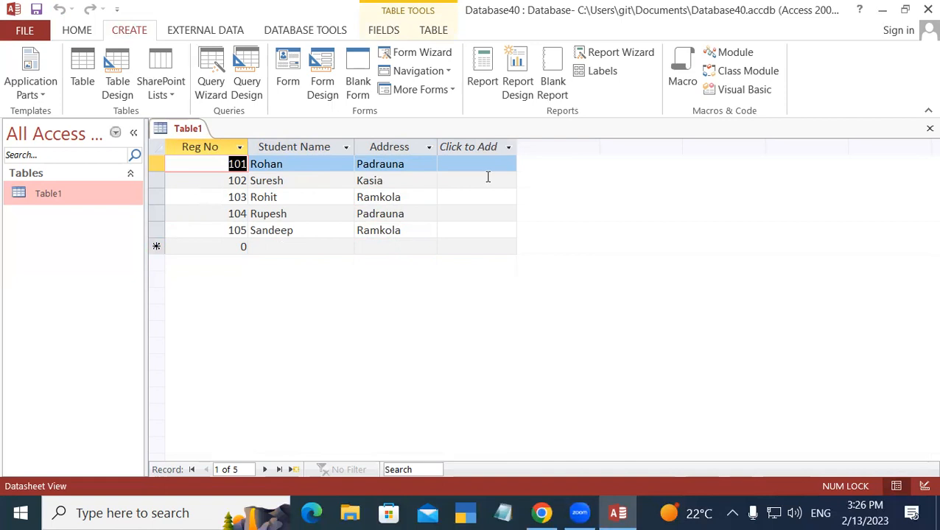
# Step: Close the Table1 datasheet and create a new blank table, Table2, from Create > Table
pyautogui.rightClick(182, 132)
pyautogui.click(211, 150)
pyautogui.rightClick(193, 125)
pyautogui.click(205, 139)
pyautogui.rightClick(184, 129)
pyautogui.click(216, 155)
pyautogui.click(82, 74)
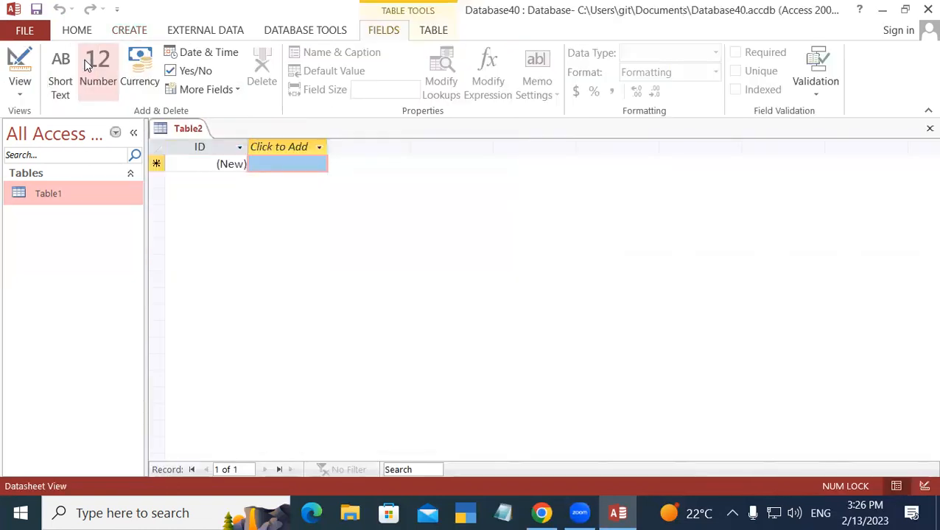
pyautogui.rightClick(191, 130)
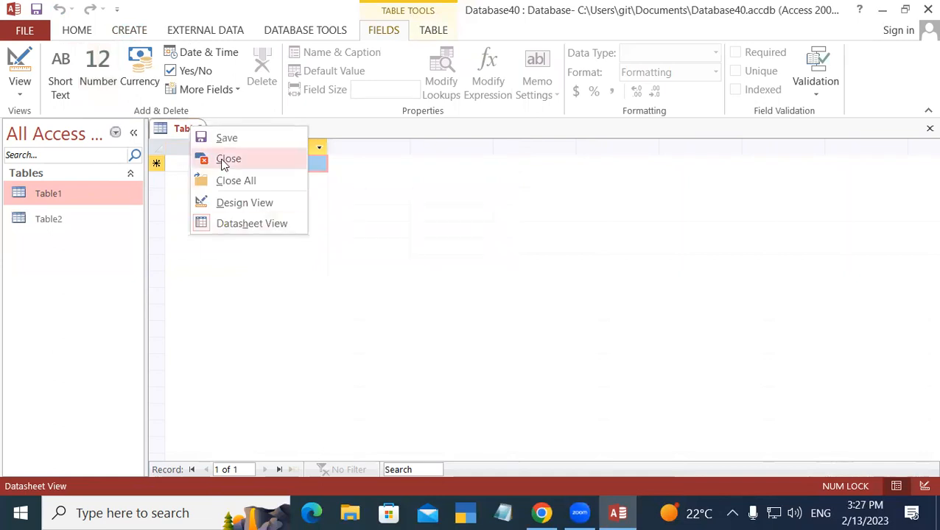
# Step: Switch the new table to Design View, saving it as Table2, and add Reg No as Number
pyautogui.click(254, 204)
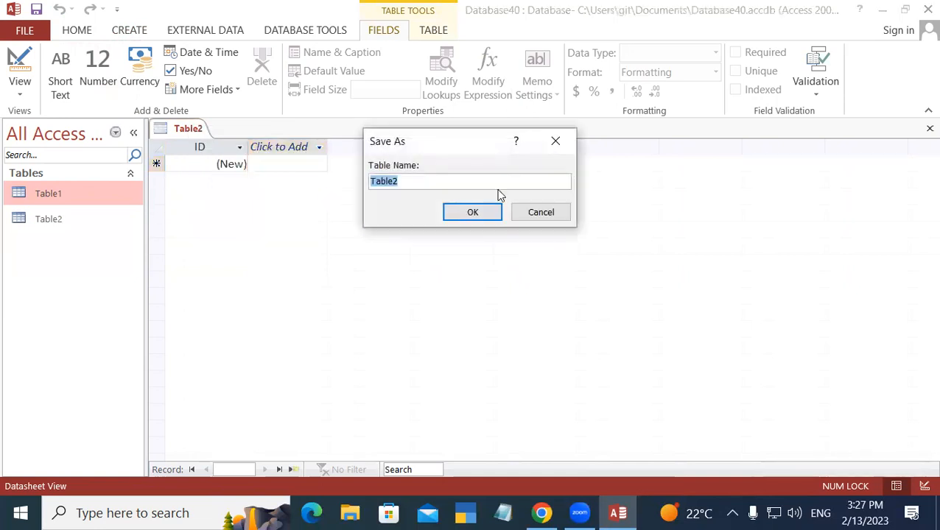
pyautogui.click(470, 212)
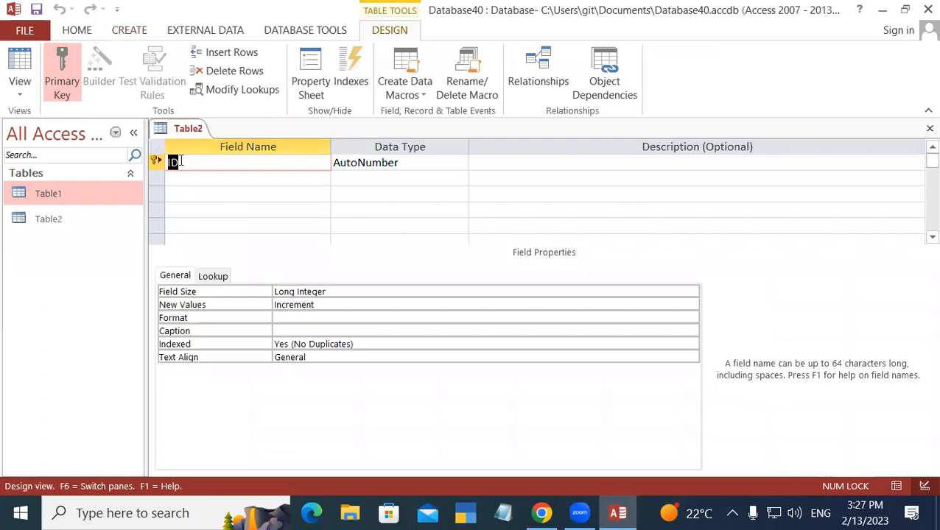
pyautogui.write('Reg No')
pyautogui.press('Tab')
pyautogui.write('Number')
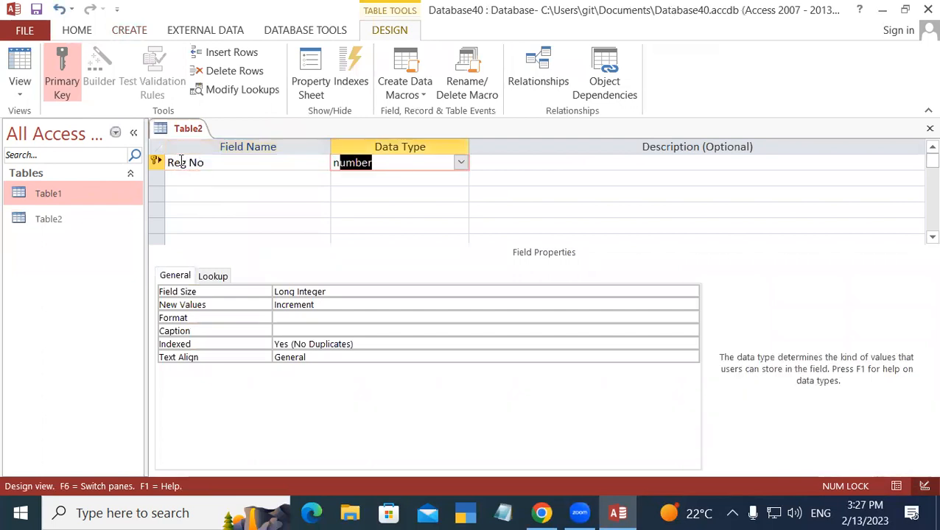
pyautogui.press('Tab')
# Step: Add Course as the second field, replacing a misplaced State entry
pyautogui.press('Tab')
pyautogui.write('S')
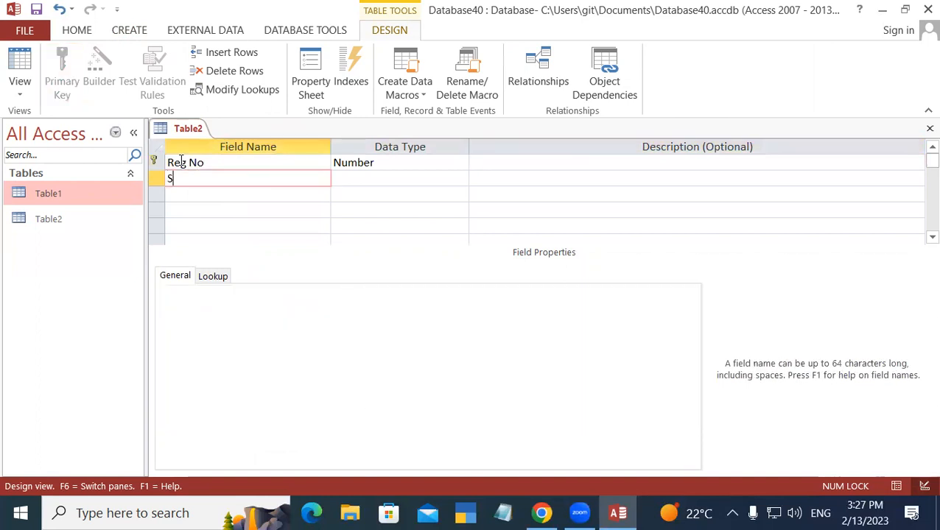
pyautogui.write('tate')
pyautogui.press('Tab')
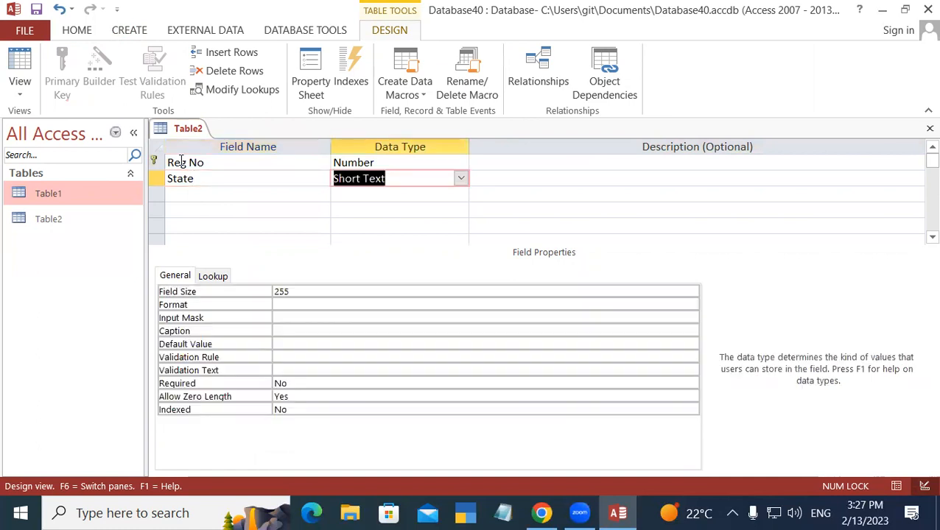
pyautogui.press('Tab')
pyautogui.press('Tab')
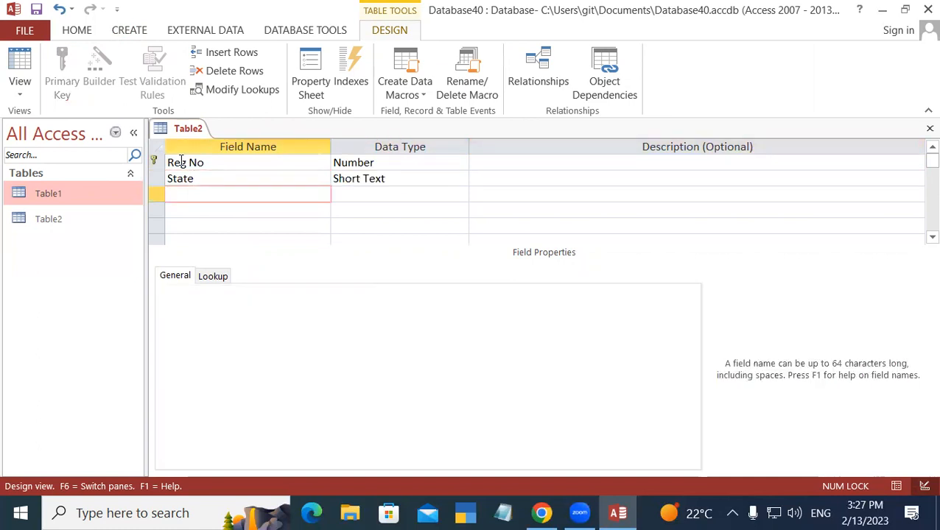
pyautogui.press('Up')
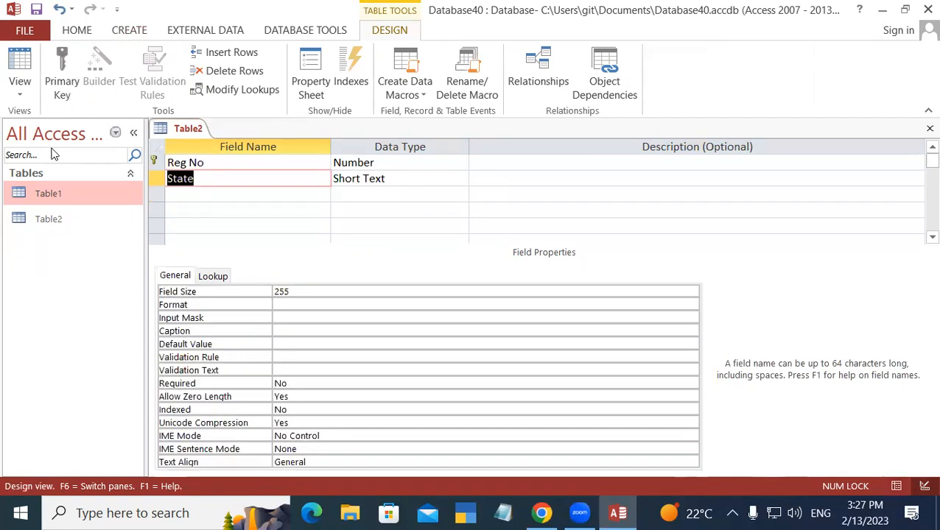
pyautogui.write('Course')
pyautogui.press('Tab')
pyautogui.press('Tab')
pyautogui.press('Tab')
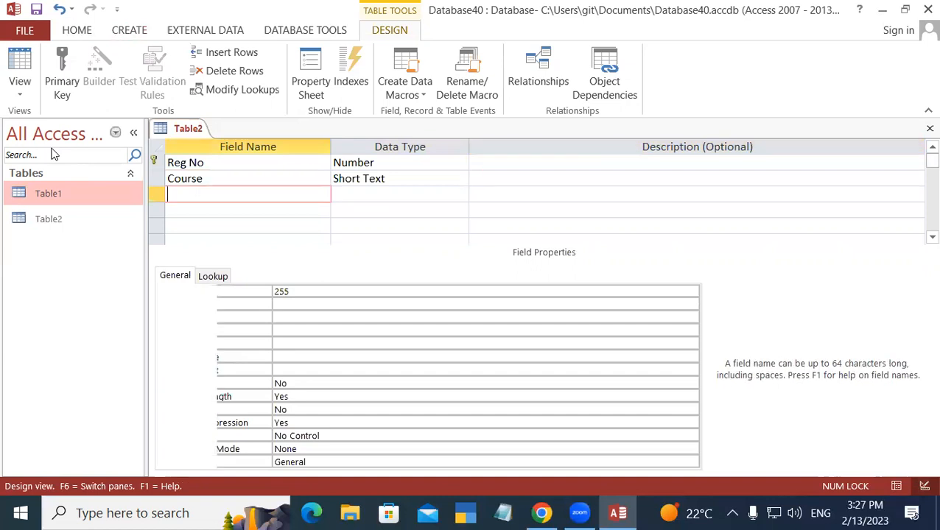
# Step: Add Pin Code as a Number field and State as Short Text
pyautogui.write('Pin Code')
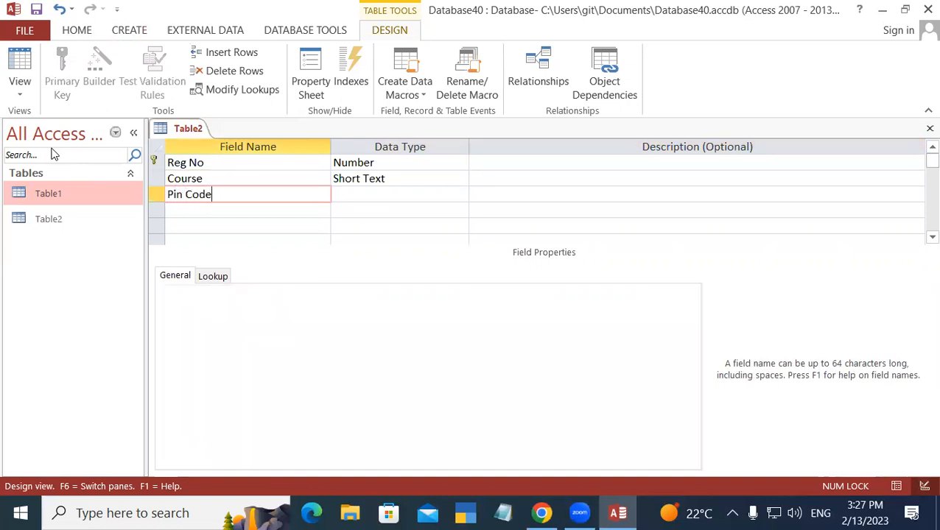
pyautogui.press('Tab')
pyautogui.press('Tab')
pyautogui.press('Tab')
pyautogui.write('State')
pyautogui.press('Tab')
pyautogui.press('Tab')
pyautogui.press('Tab')
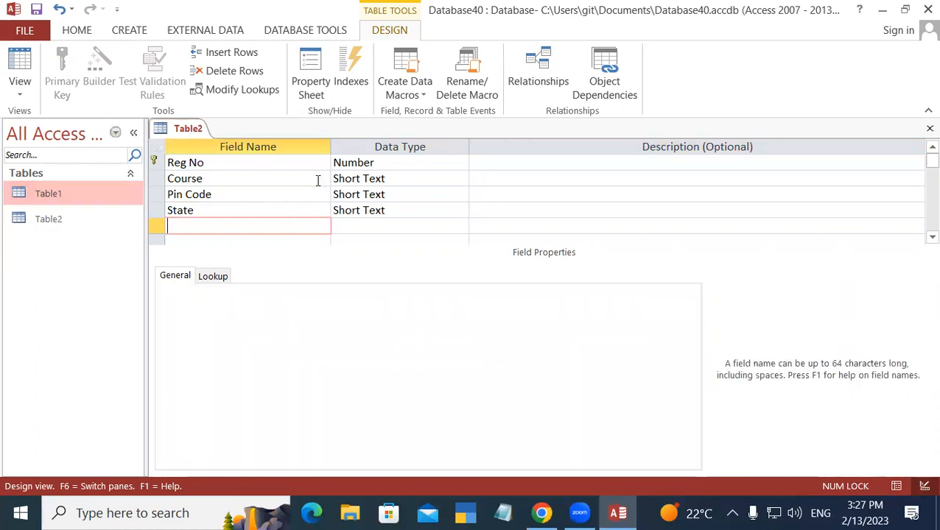
pyautogui.click(409, 194)
pyautogui.write('n')
pyautogui.press('Tab')
pyautogui.press('Tab')
pyautogui.press('Tab')
pyautogui.press('Tab')
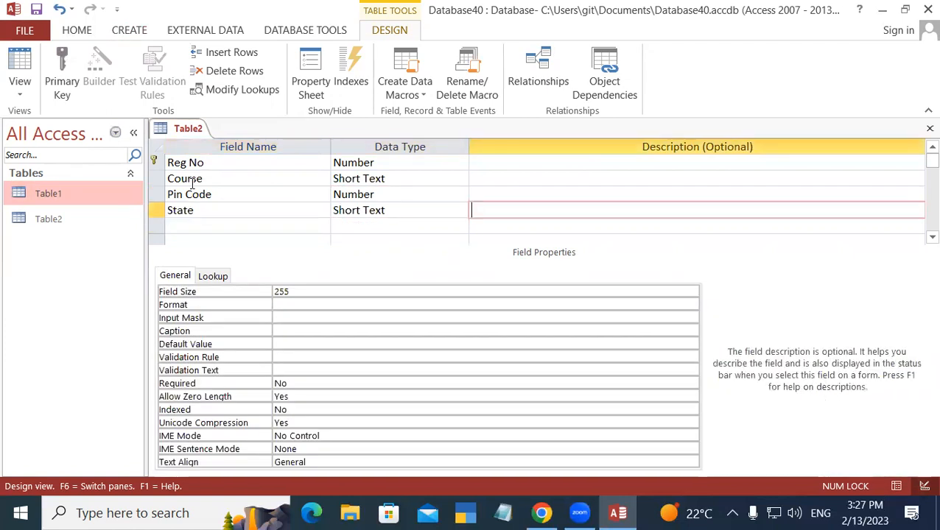
# Step: Save Table2's design
pyautogui.rightClick(201, 130)
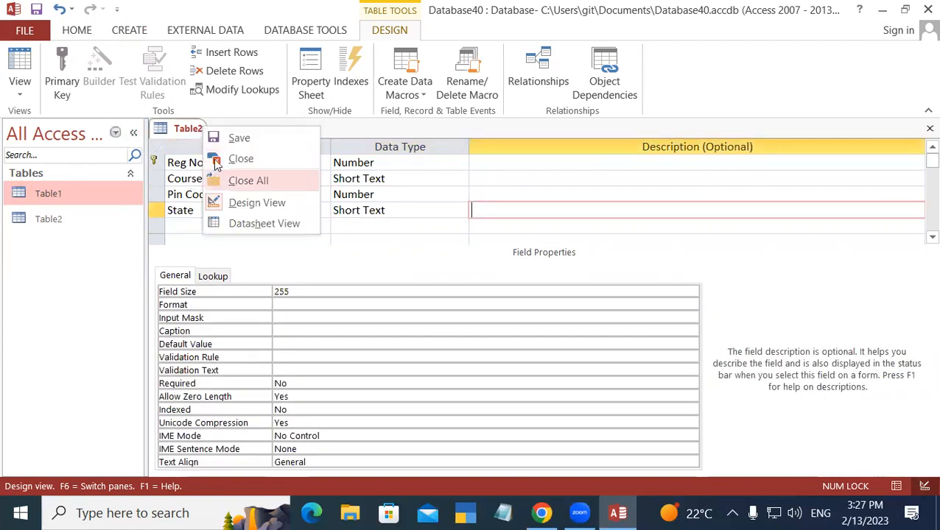
pyautogui.click(226, 140)
pyautogui.rightClick(190, 131)
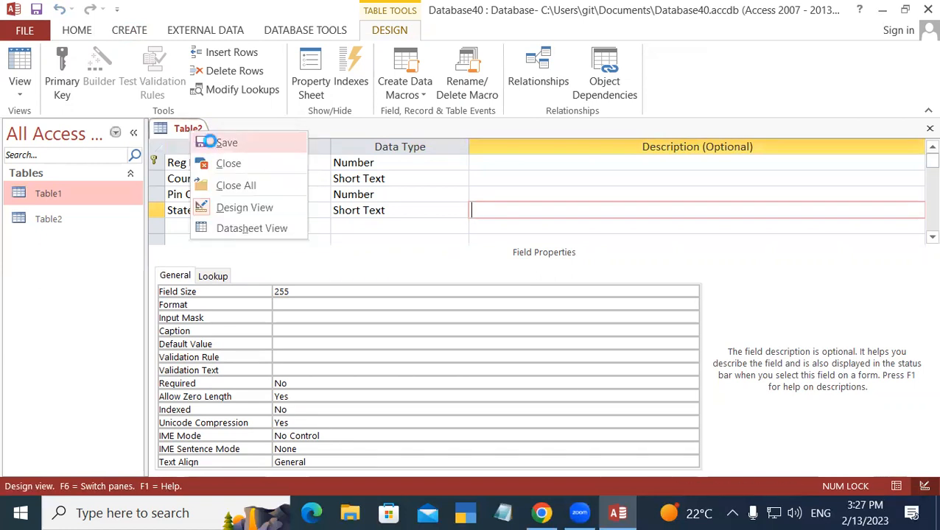
pyautogui.click(209, 139)
pyautogui.rightClick(192, 129)
# Step: Close Table2's design, open its datasheet and enter Reg No 101 in the first record
pyautogui.click(214, 161)
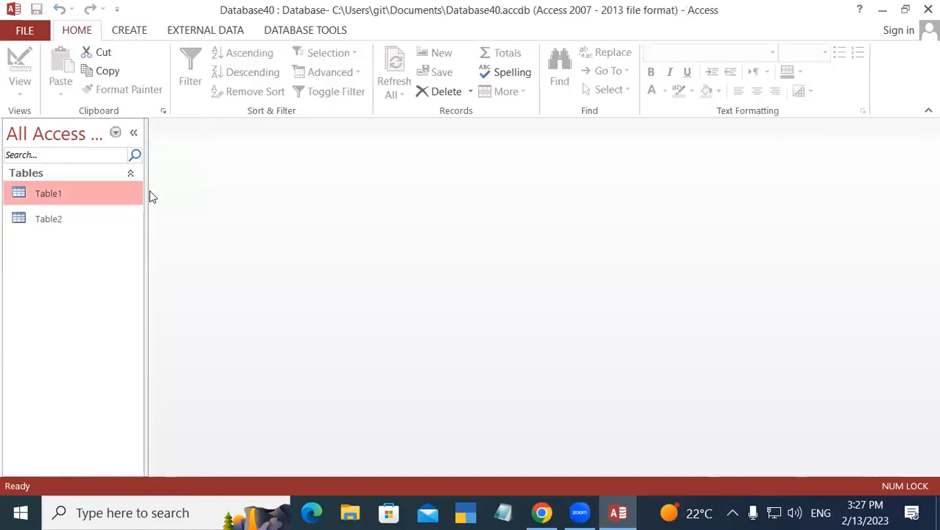
pyautogui.doubleClick(63, 220)
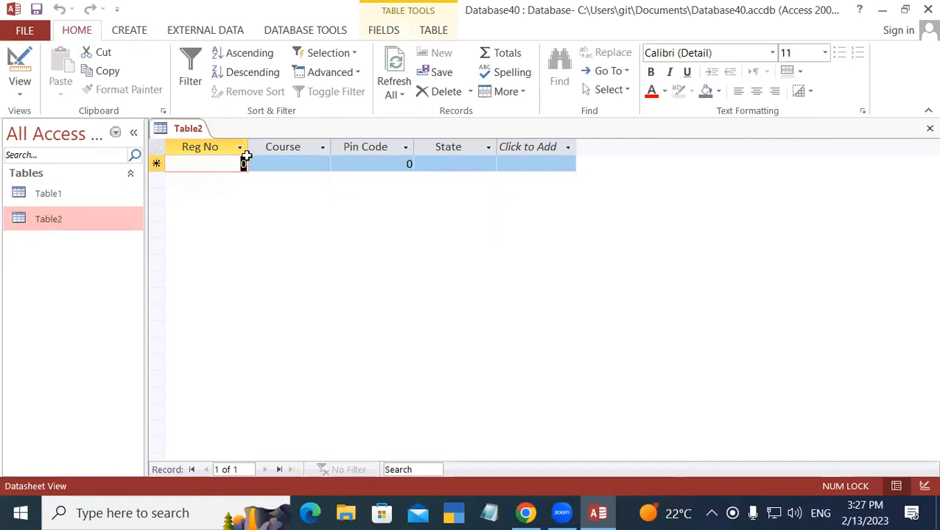
pyautogui.write('101')
pyautogui.press('Tab')
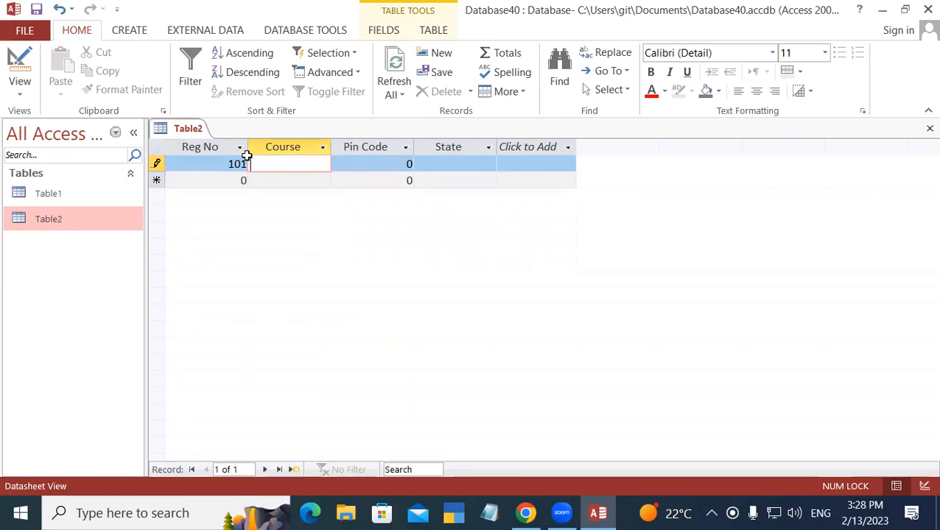
# Step: Finish record 101 with course DCA, pin code 274304 and state UP
pyautogui.write('DCA')
pyautogui.press('Tab')
pyautogui.write('274304')
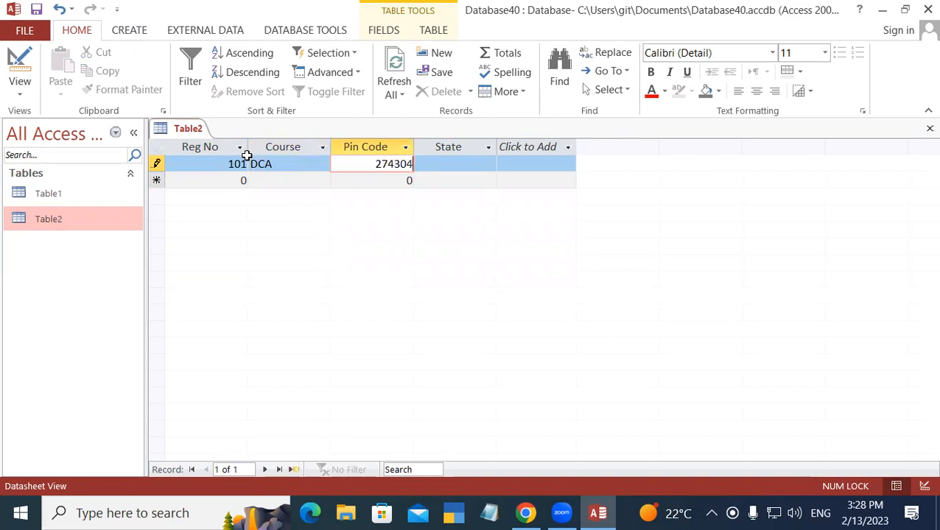
pyautogui.press('Tab')
pyautogui.write('UP')
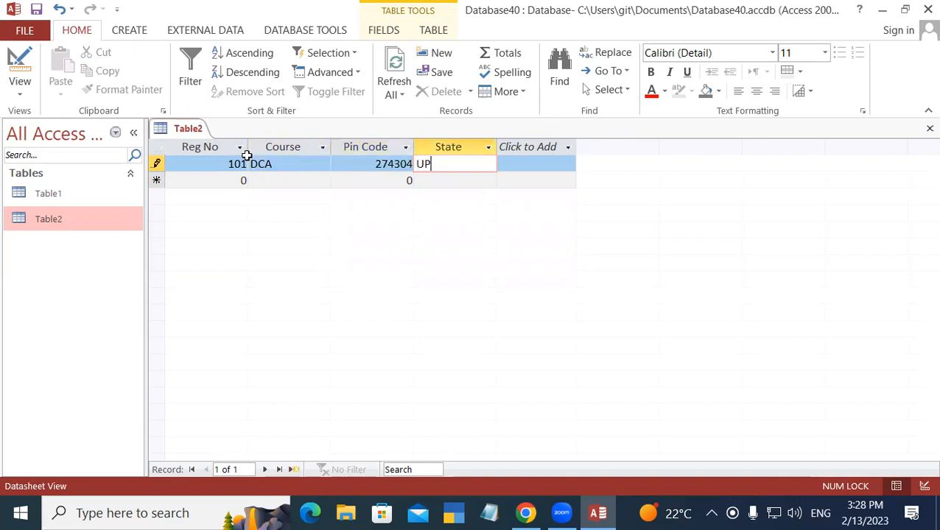
pyautogui.press('Tab')
# Step: Enter record 102 with course DFA, pin code 274305 and state UP
pyautogui.write('10')
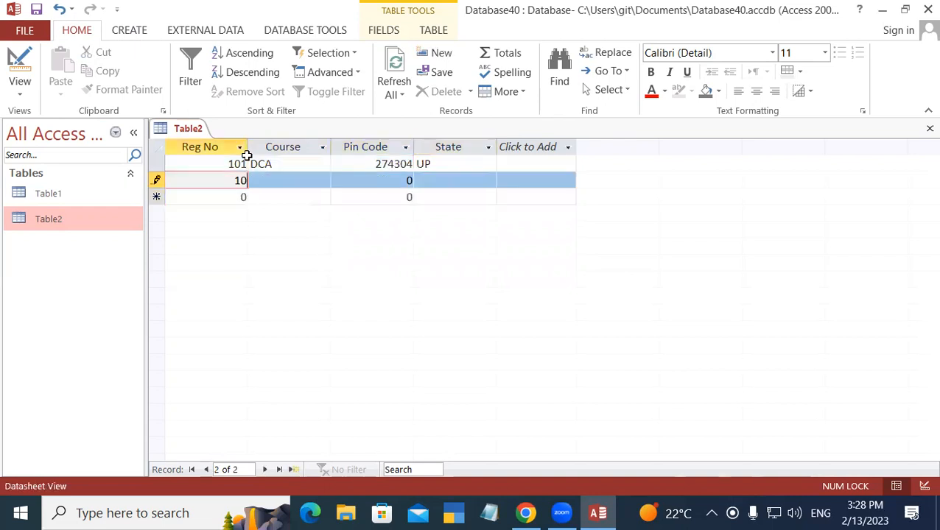
pyautogui.write('2')
pyautogui.press('Tab')
pyautogui.write('DFA')
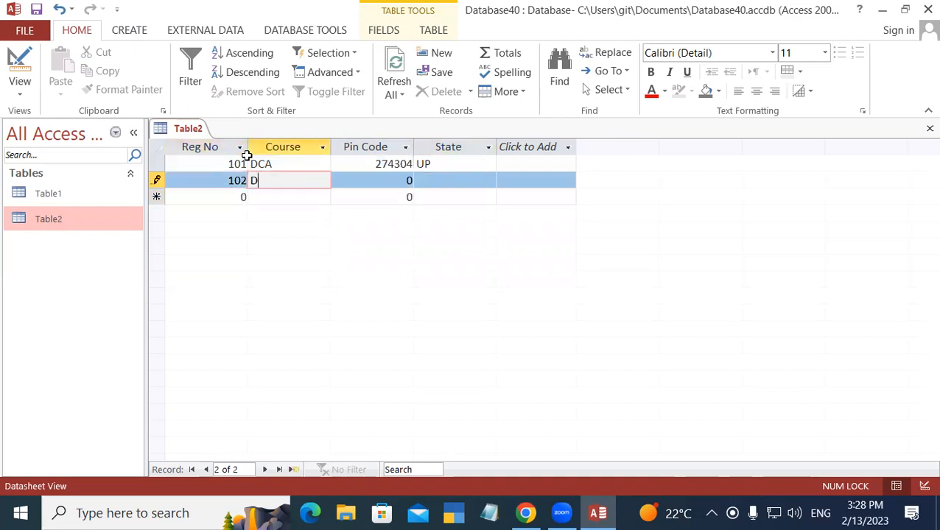
pyautogui.press('Tab')
pyautogui.write('274305')
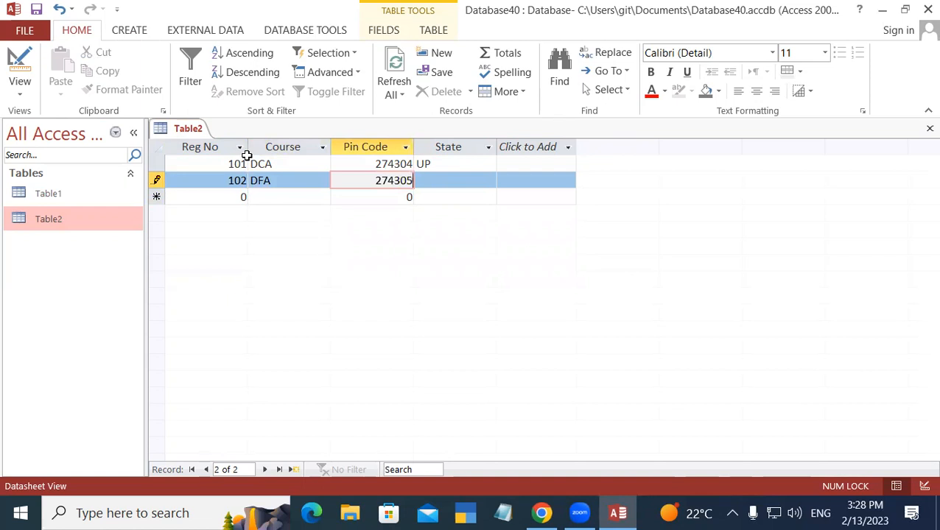
pyautogui.press('Tab')
pyautogui.write('UP')
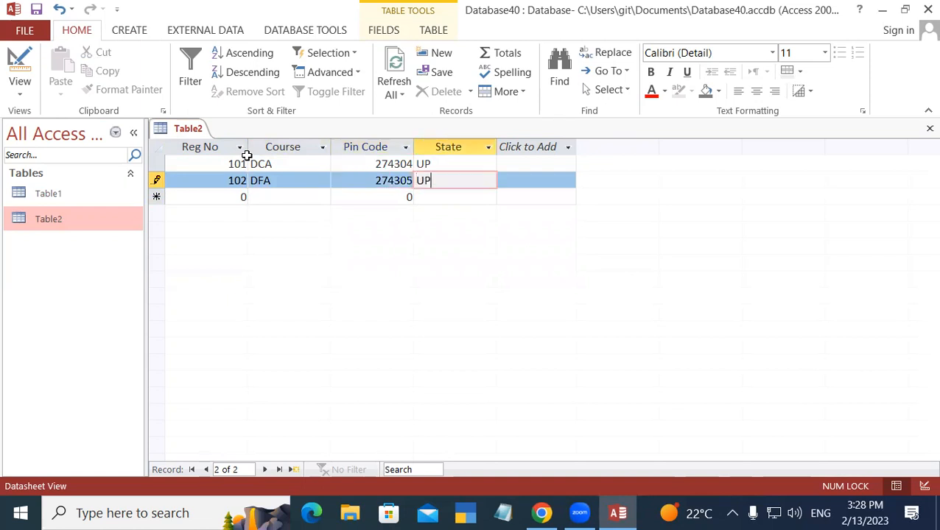
pyautogui.press('Tab')
# Step: Enter record 103 with course TALLY, pin code 274302 and state Bihar
pyautogui.write('103')
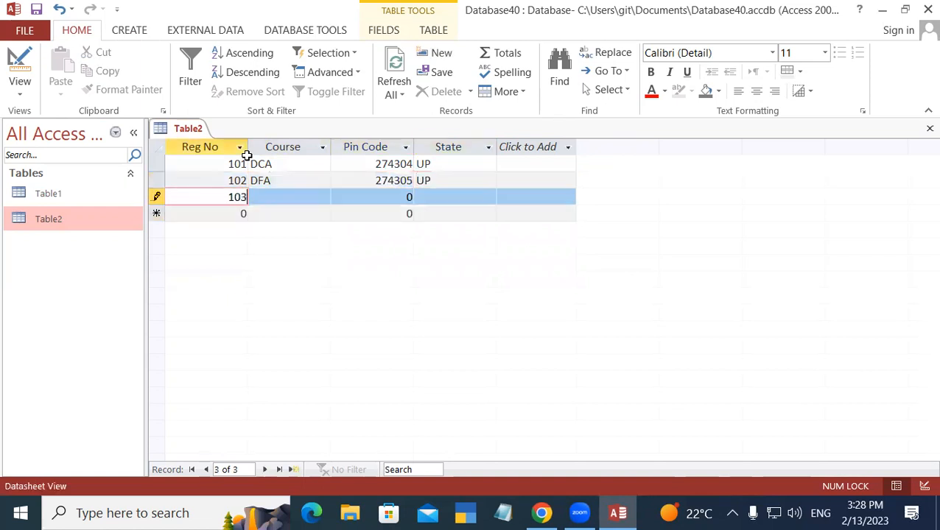
pyautogui.press('Tab')
pyautogui.write('T')
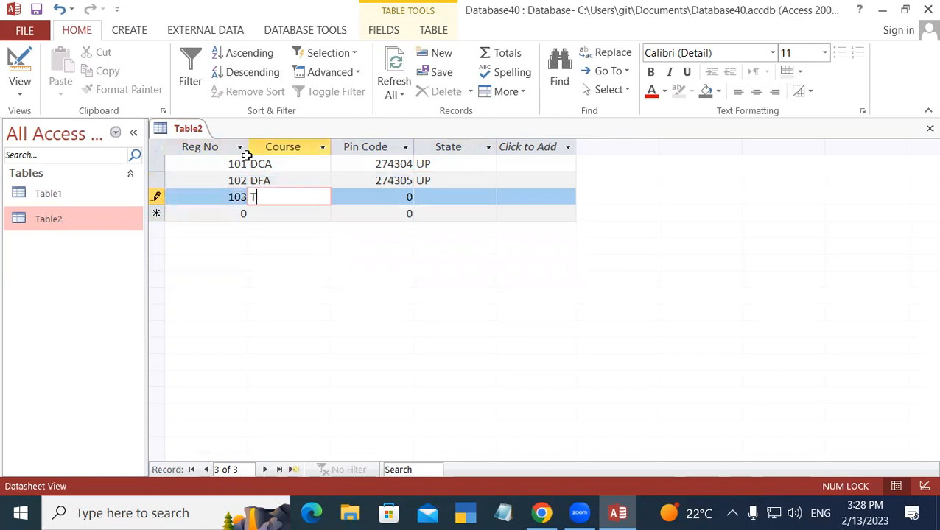
pyautogui.write('ALLT')
pyautogui.press('BackSpace')
pyautogui.write('T')
pyautogui.press('BackSpace')
pyautogui.write('Y')
pyautogui.press('Tab')
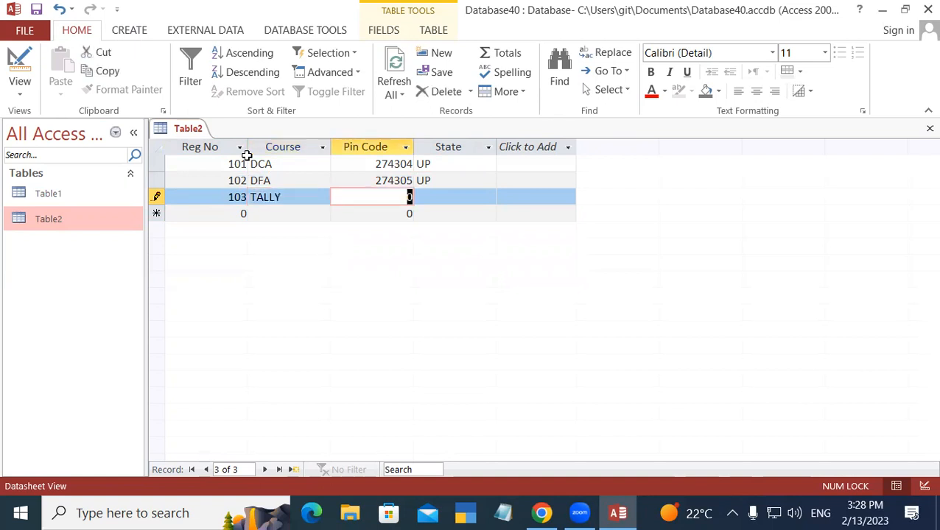
pyautogui.write('274')
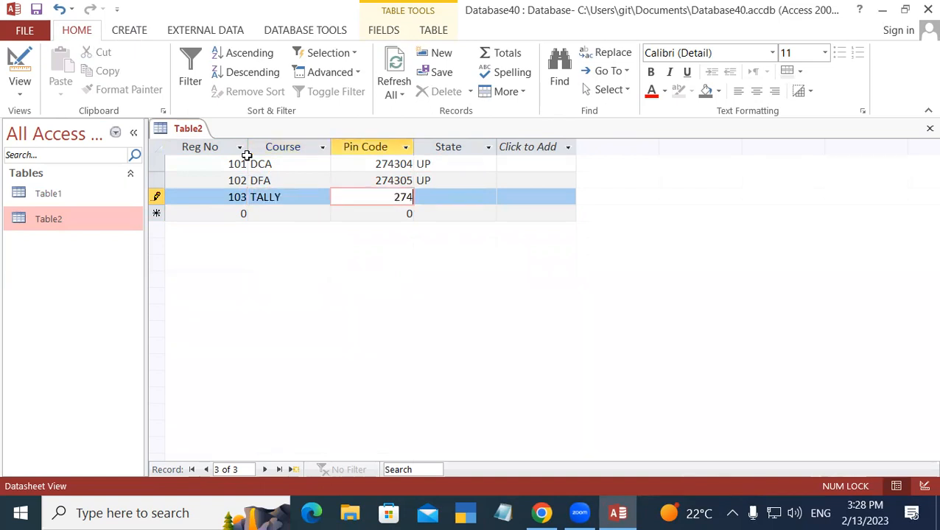
pyautogui.write('302')
pyautogui.press('Tab')
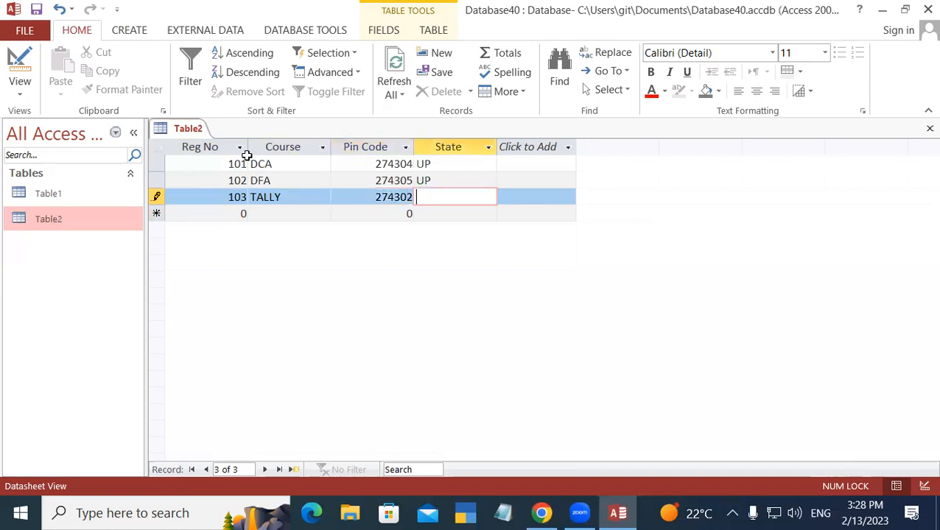
pyautogui.write('Bi')
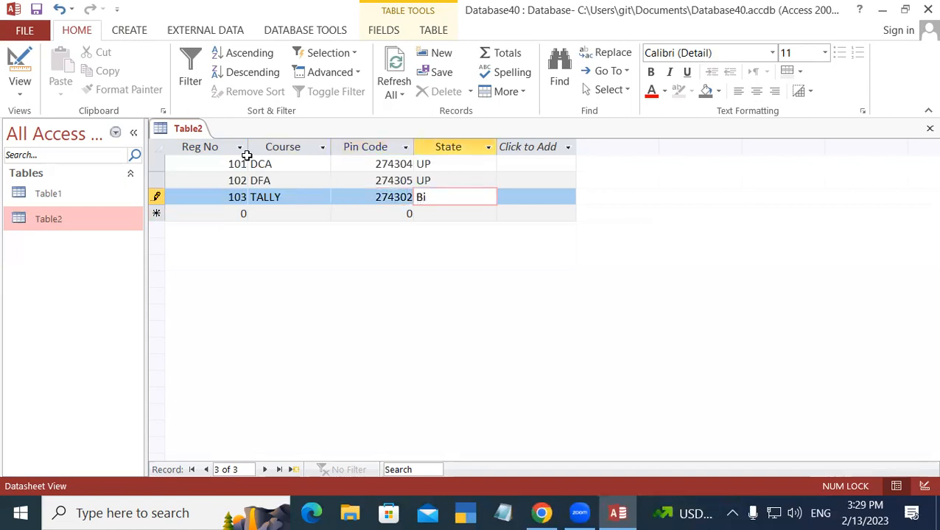
pyautogui.write('har')
pyautogui.press('Tab')
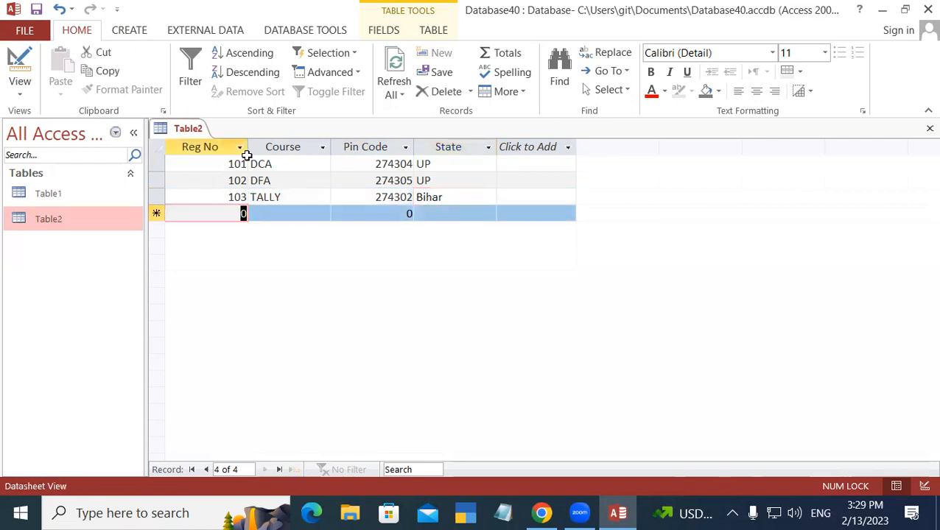
# Step: Enter record 104 with course CCC, pin code 274304 and state UP
pyautogui.write('104')
pyautogui.press('Tab')
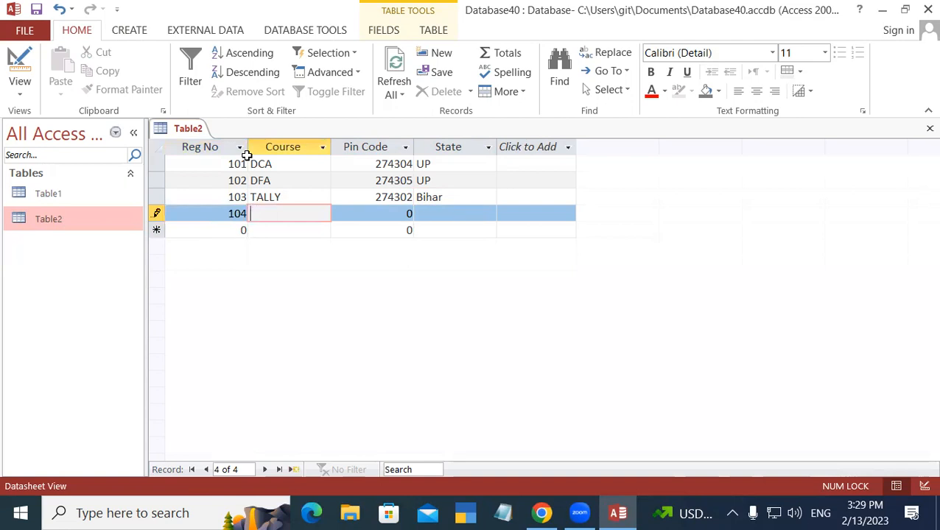
pyautogui.write('CCC')
pyautogui.press('Tab')
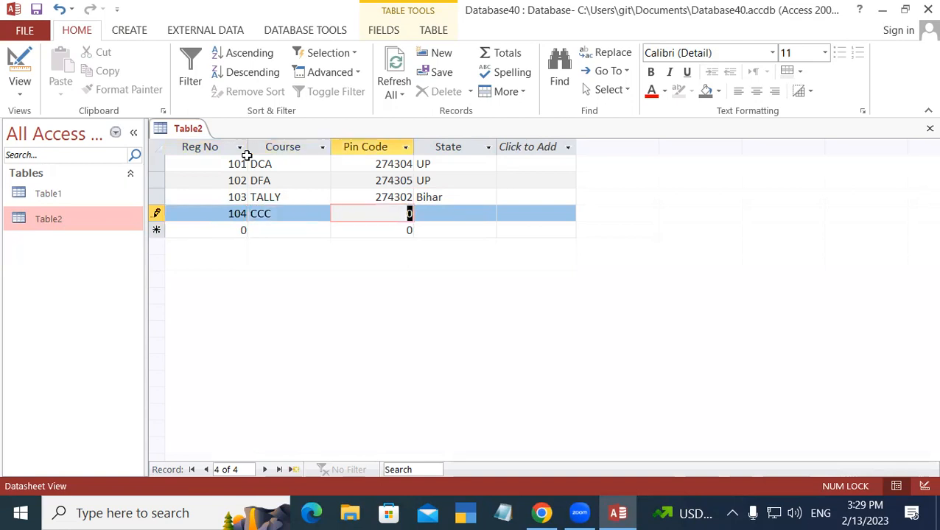
pyautogui.write('274304')
pyautogui.press('Tab')
pyautogui.write('UP')
pyautogui.press('Tab')
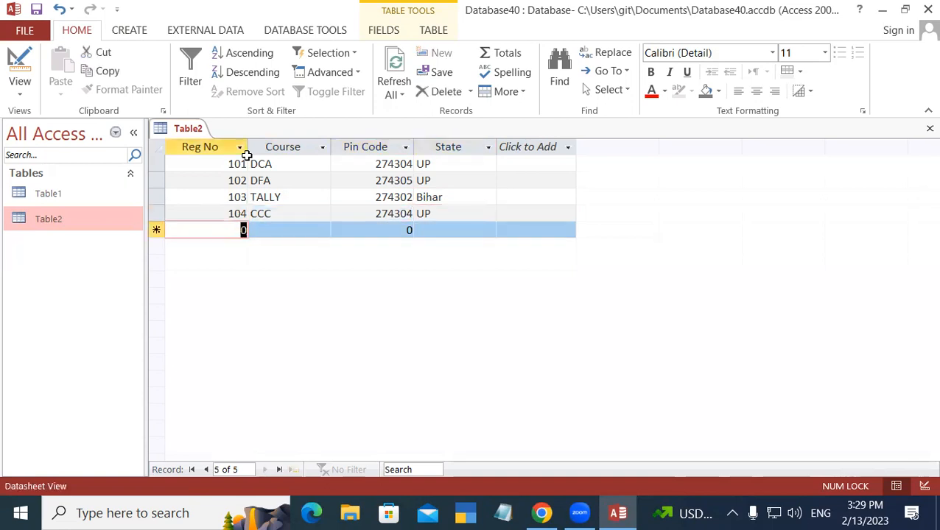
# Step: Enter record 105 with course OM, pin code 274303 and state UP
pyautogui.write('105')
pyautogui.press('Tab')
pyautogui.write('OM')
pyautogui.press('Tab')
pyautogui.write('27430')
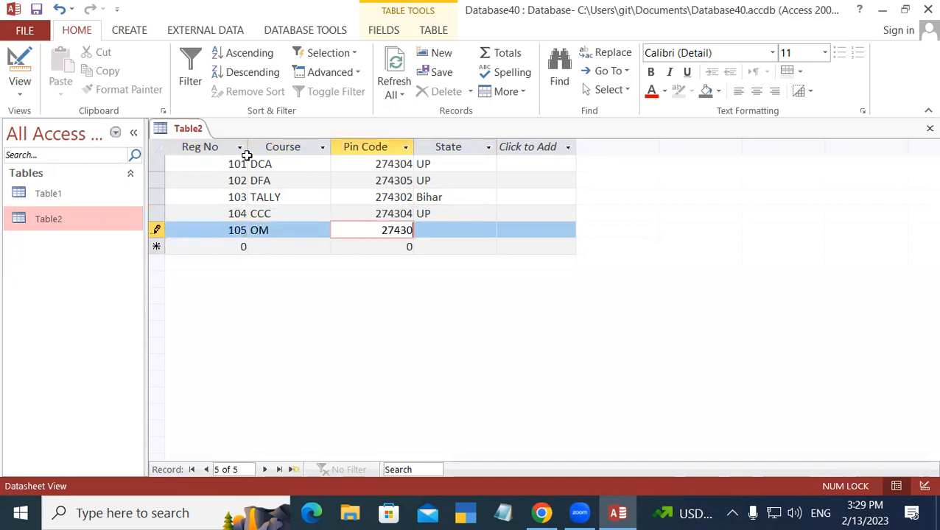
pyautogui.write('3')
pyautogui.press('Tab')
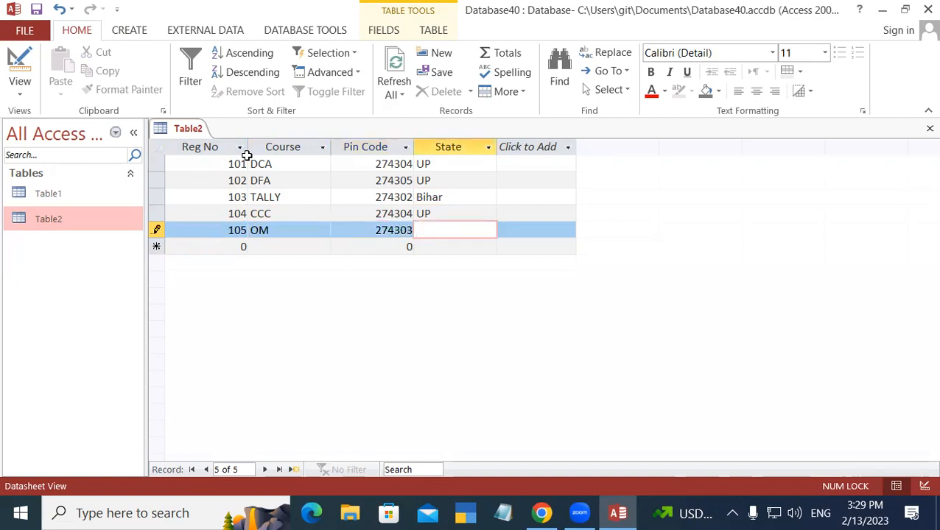
pyautogui.write('UP')
pyautogui.press('Tab')
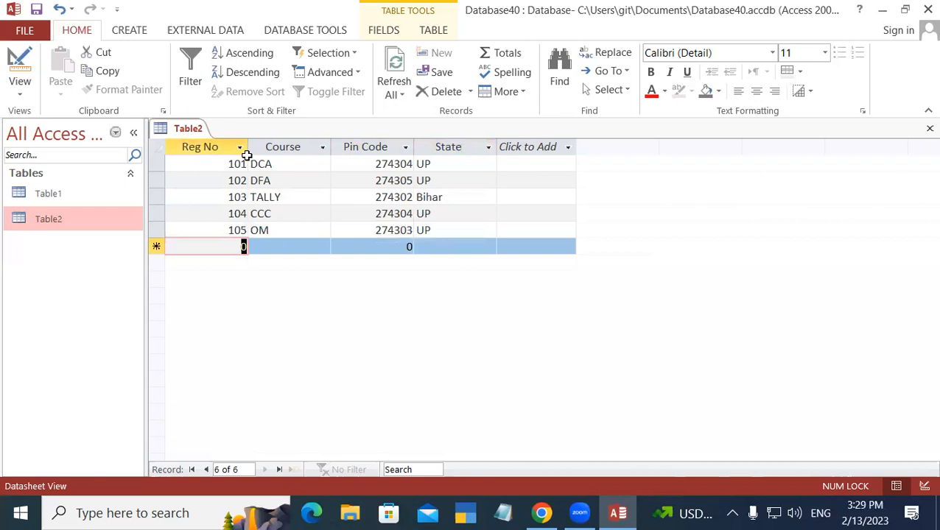
# Step: Save Table2 and close it from its tab's context menu
pyautogui.rightClick(194, 130)
pyautogui.click(232, 143)
pyautogui.rightClick(191, 128)
pyautogui.click(231, 143)
pyautogui.rightClick(193, 130)
pyautogui.click(218, 138)
pyautogui.rightClick(180, 130)
pyautogui.click(218, 157)
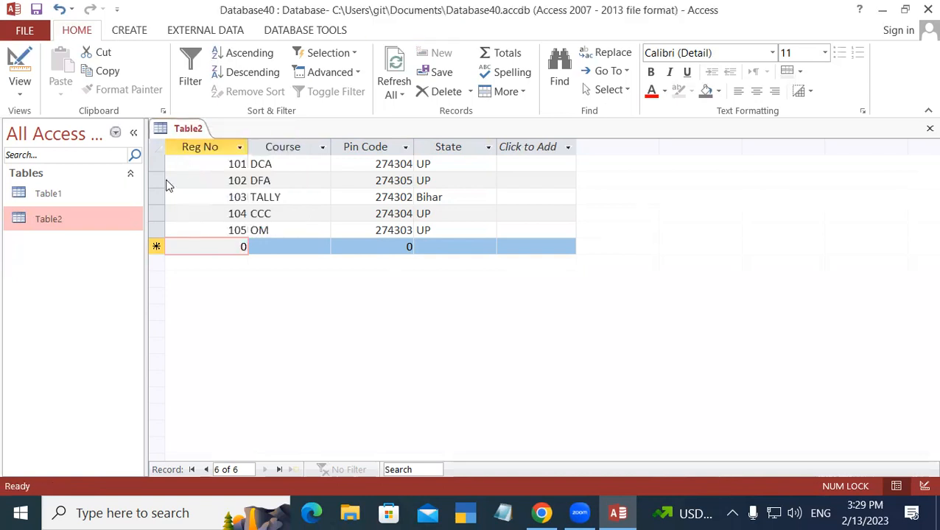
# Step: Reopen Table1 and Table2 from the navigation pane
pyautogui.doubleClick(62, 193)
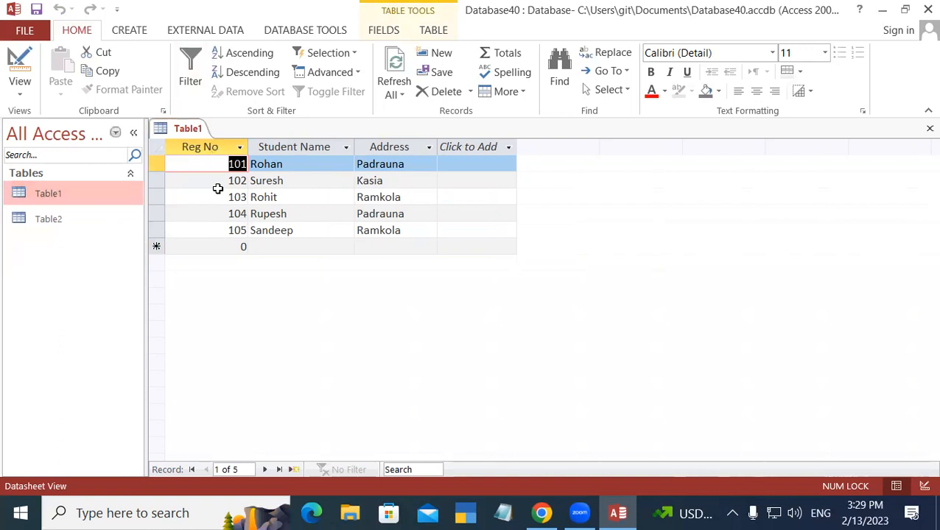
pyautogui.click(76, 218)
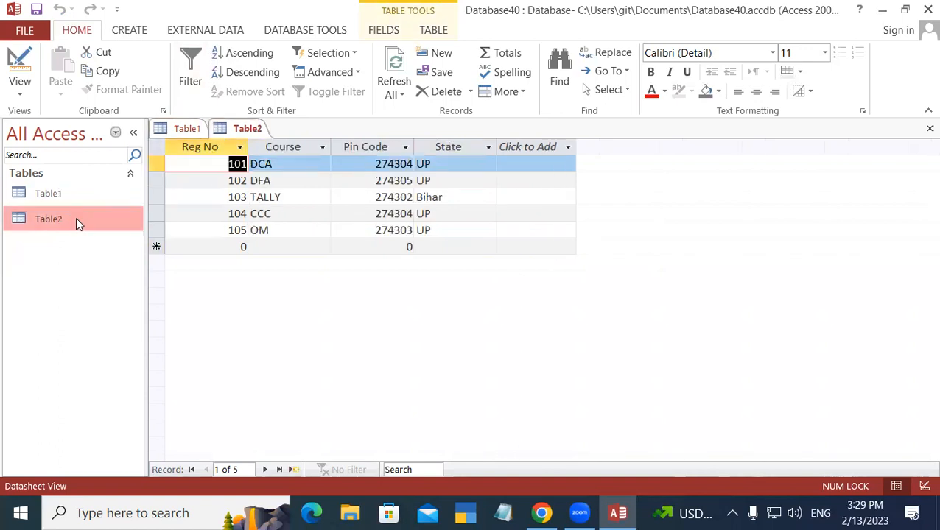
pyautogui.click(81, 203)
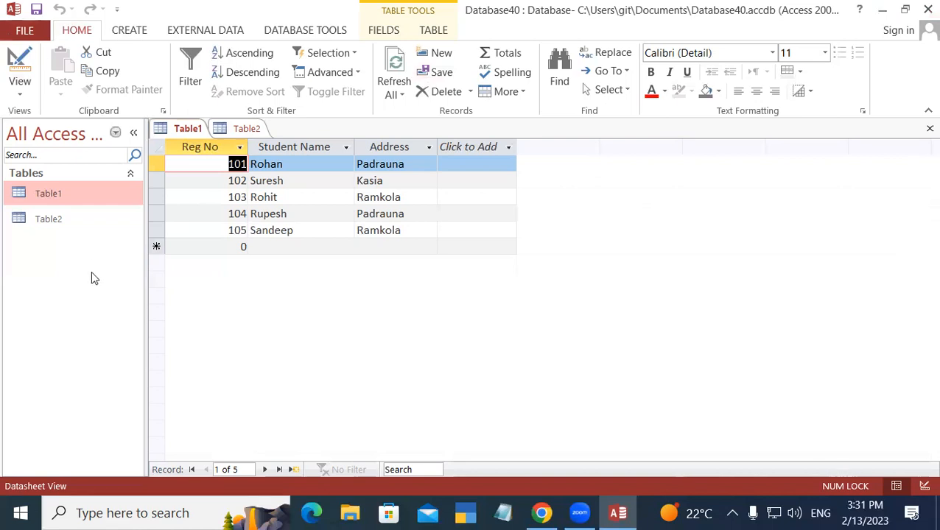
# Step: Close the Table2 and Table1 tabs, leaving the External Data ribbon showing
pyautogui.rightClick(190, 129)
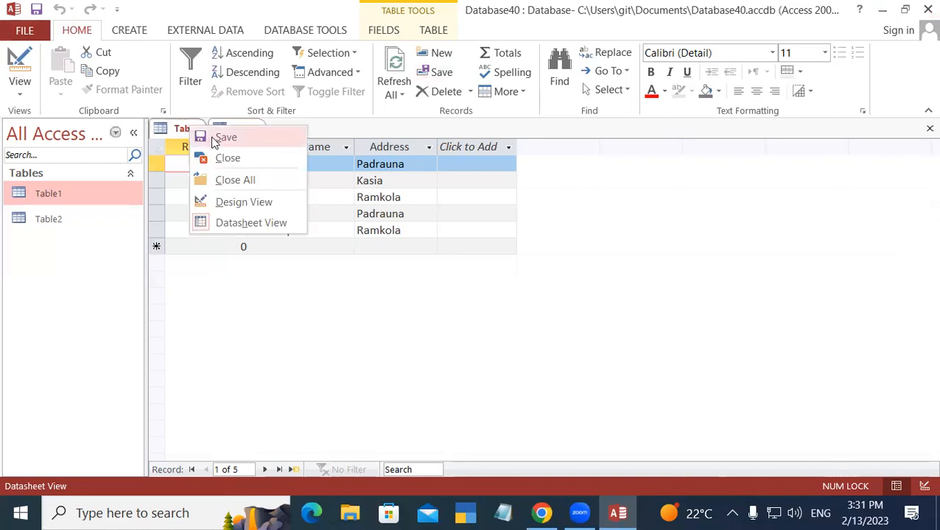
pyautogui.click(213, 140)
pyautogui.rightClick(243, 130)
pyautogui.click(247, 126)
pyautogui.rightClick(248, 127)
pyautogui.click(283, 159)
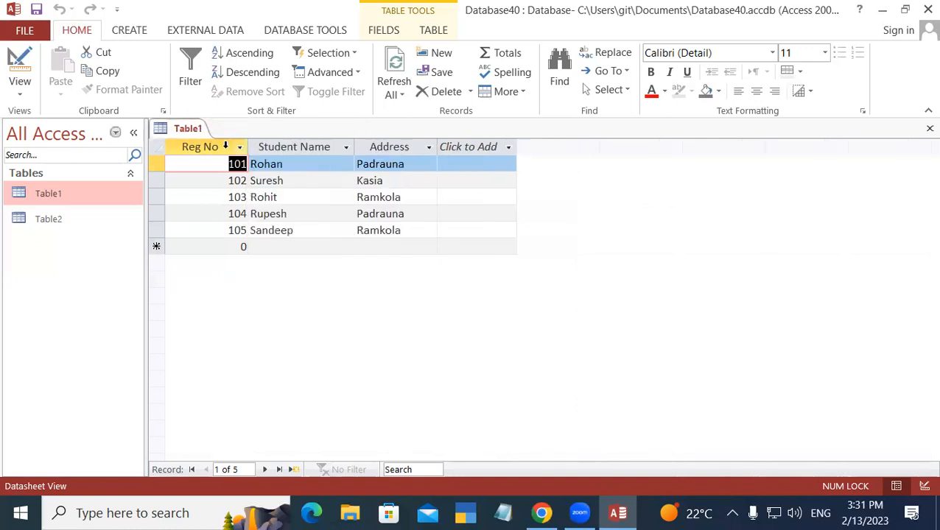
pyautogui.rightClick(186, 131)
pyautogui.click(221, 159)
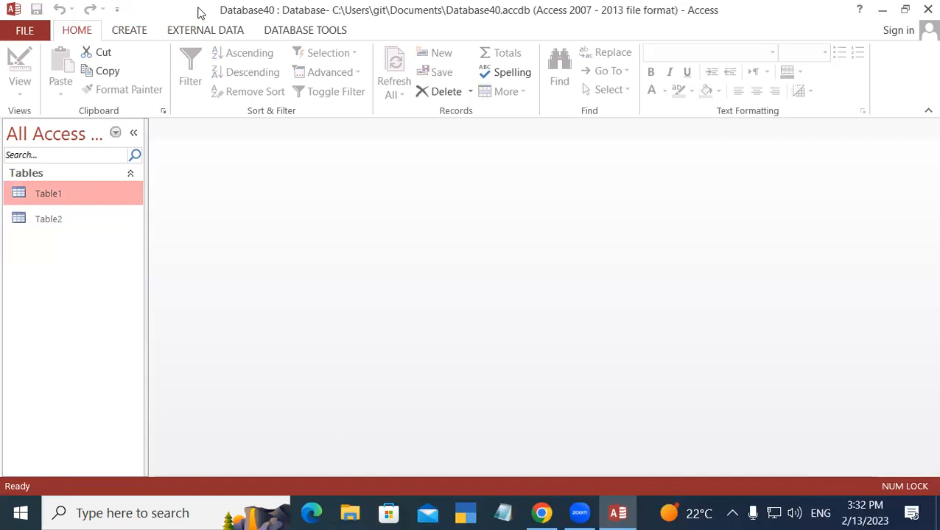
pyautogui.click(208, 32)
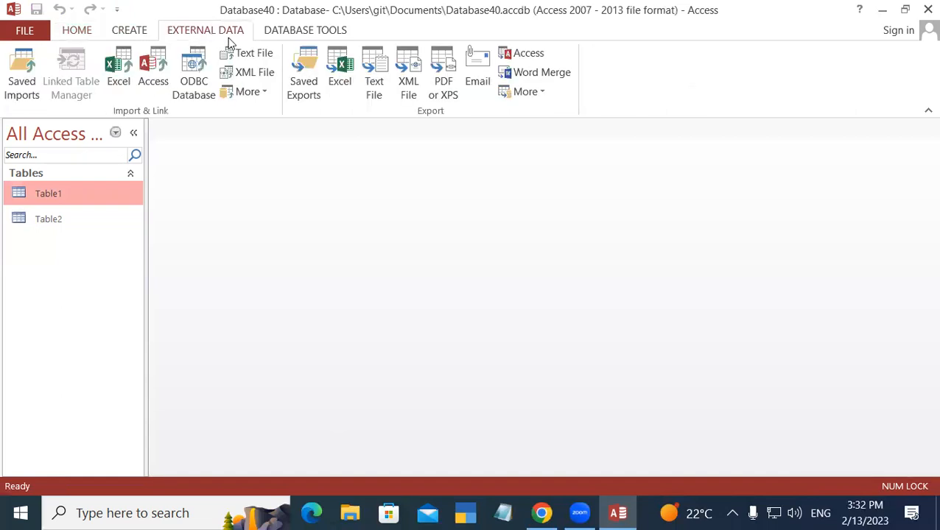
# Step: Open the Relationships window from the Database Tools ribbon
pyautogui.click(278, 34)
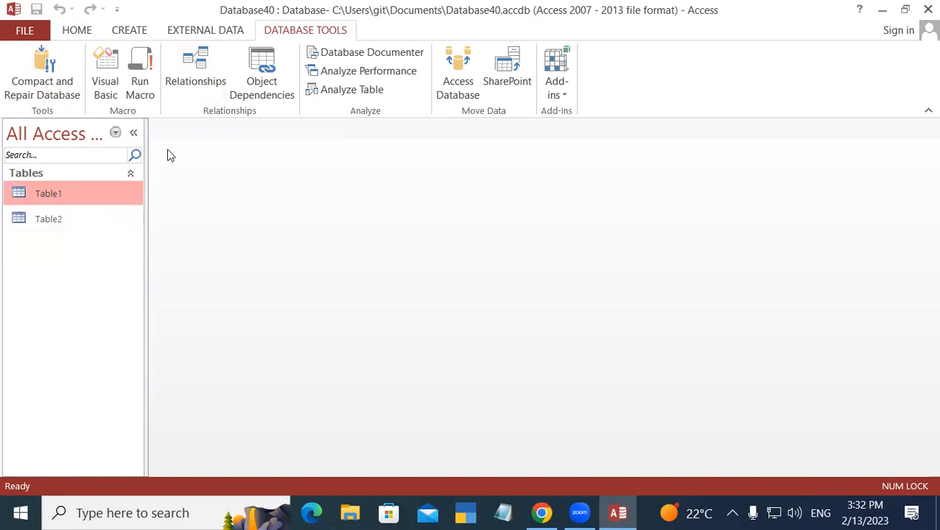
pyautogui.click(198, 47)
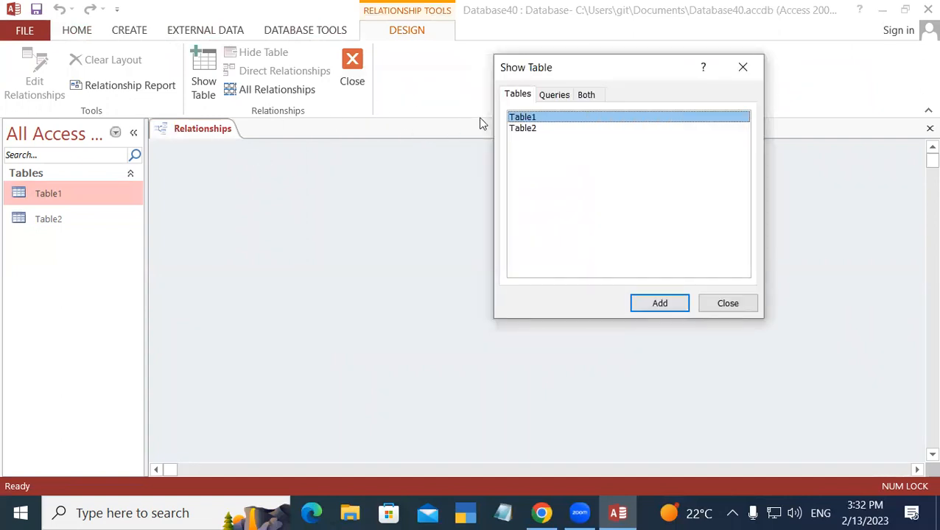
# Step: Add Table1 and Table2 from Show Table to the layout and close the dialog
pyautogui.click(667, 306)
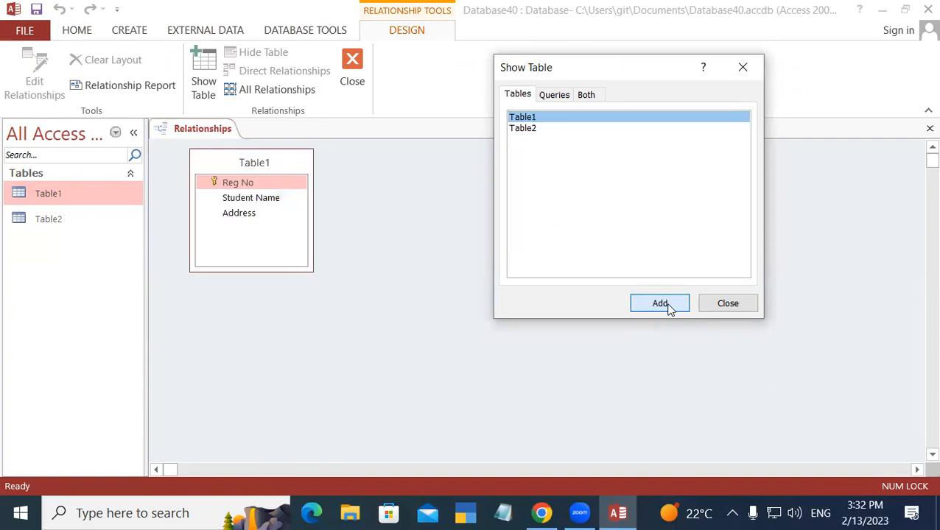
pyautogui.click(535, 129)
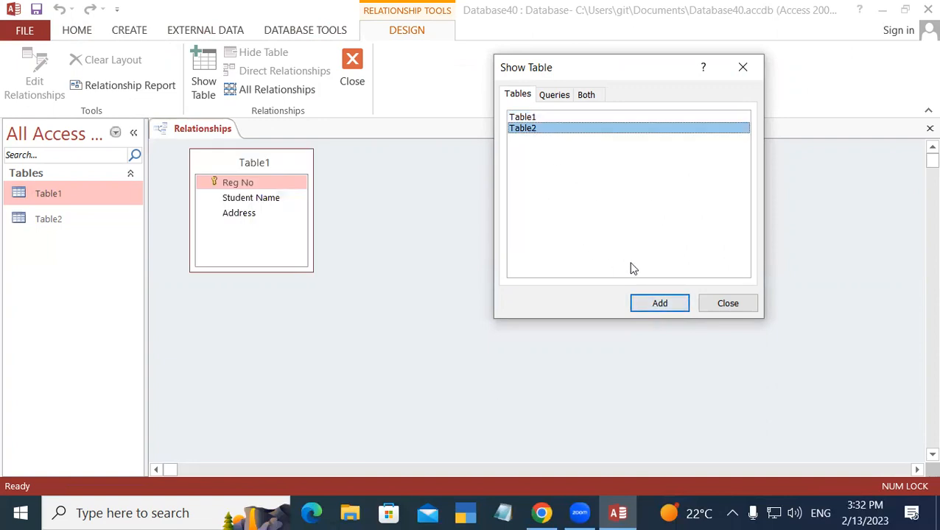
pyautogui.click(657, 306)
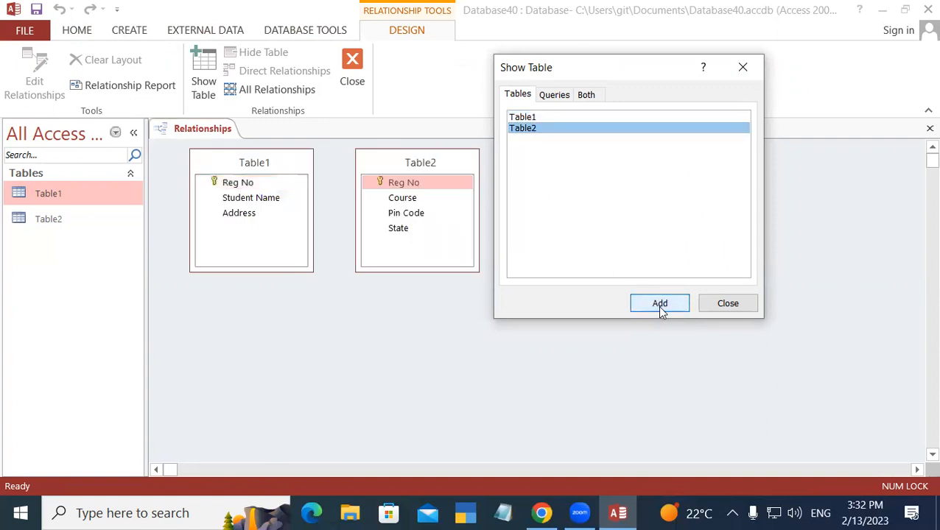
pyautogui.click(730, 305)
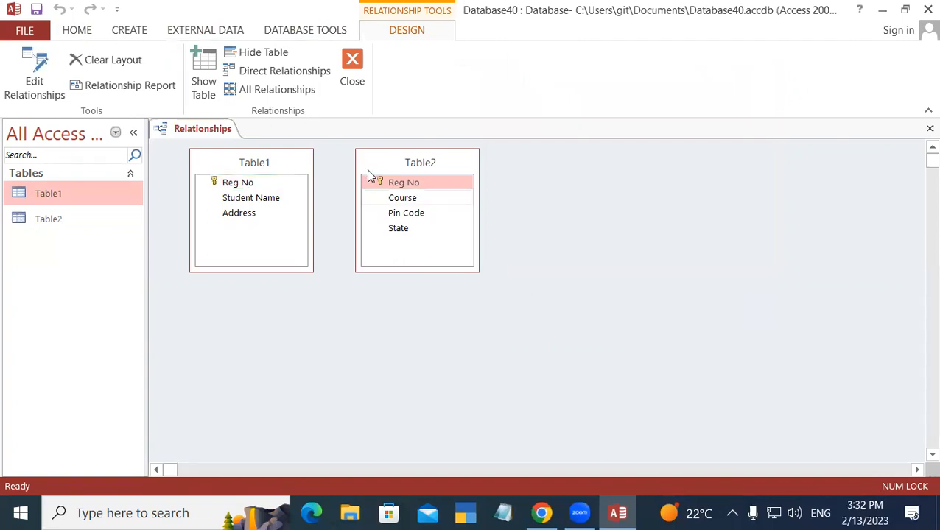
# Step: Drag Table1's Reg No onto Table2's Reg No to open Edit Relationships
pyautogui.click(264, 168)
pyautogui.moveTo(255, 176); pyautogui.dragTo(244, 189)
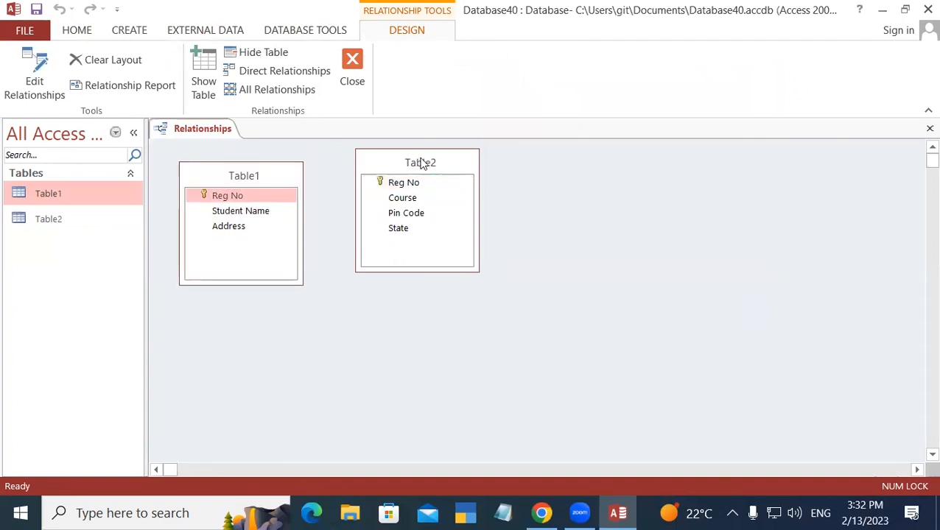
pyautogui.click(417, 167)
pyautogui.moveTo(417, 168); pyautogui.dragTo(405, 177)
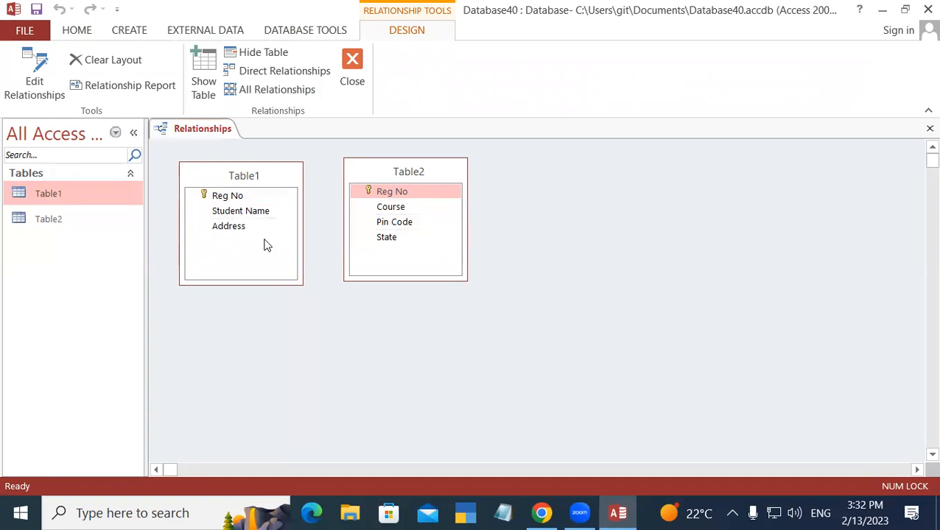
pyautogui.moveTo(265, 195); pyautogui.dragTo(404, 201)
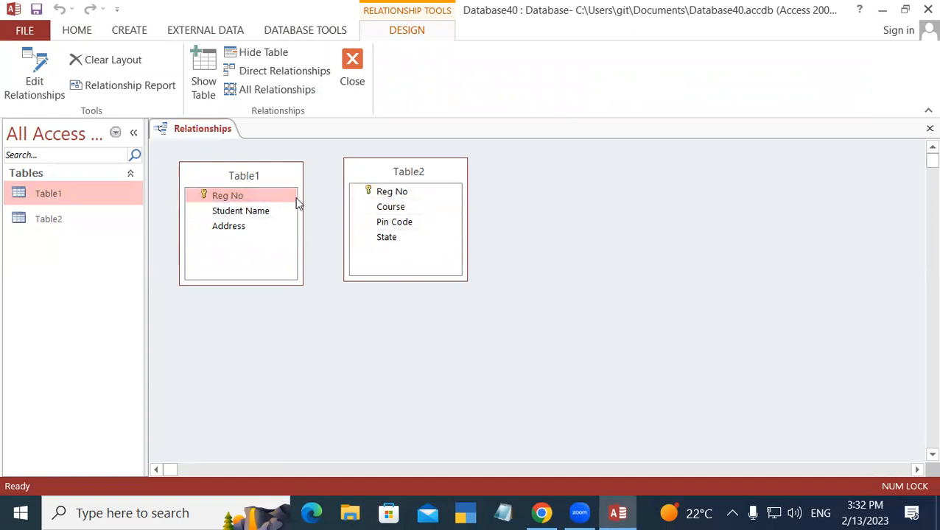
pyautogui.moveTo(288, 199); pyautogui.dragTo(396, 193)
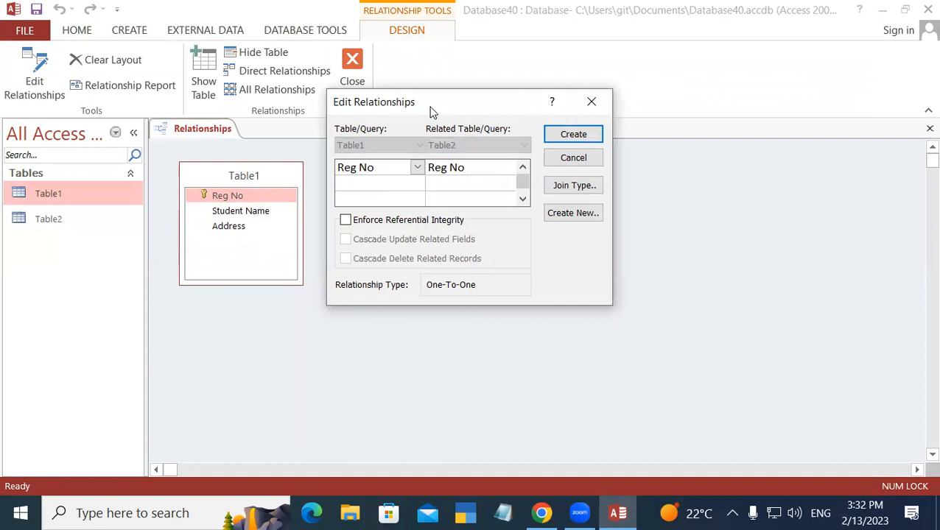
# Step: Tick Enforce Referential Integrity, Cascade Update and Cascade Delete, then create the relationship
pyautogui.moveTo(433, 112); pyautogui.dragTo(581, 107)
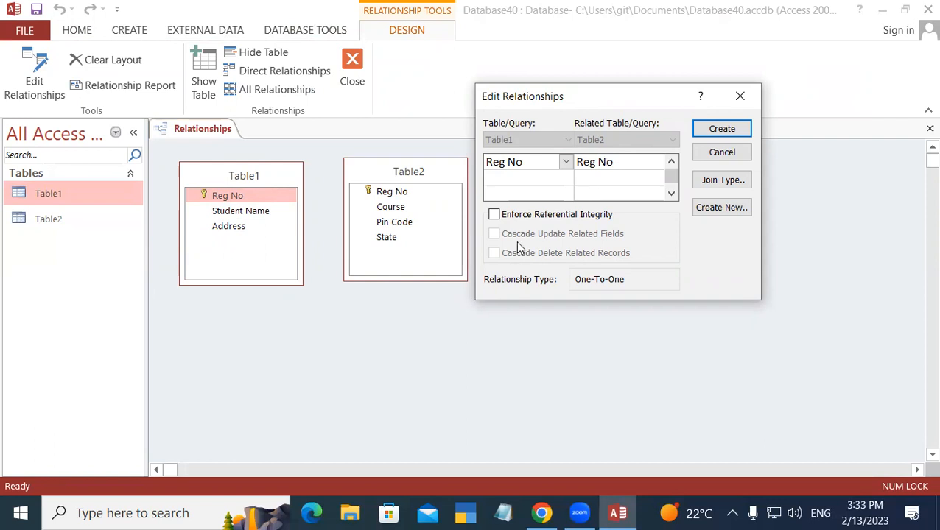
pyautogui.click(494, 215)
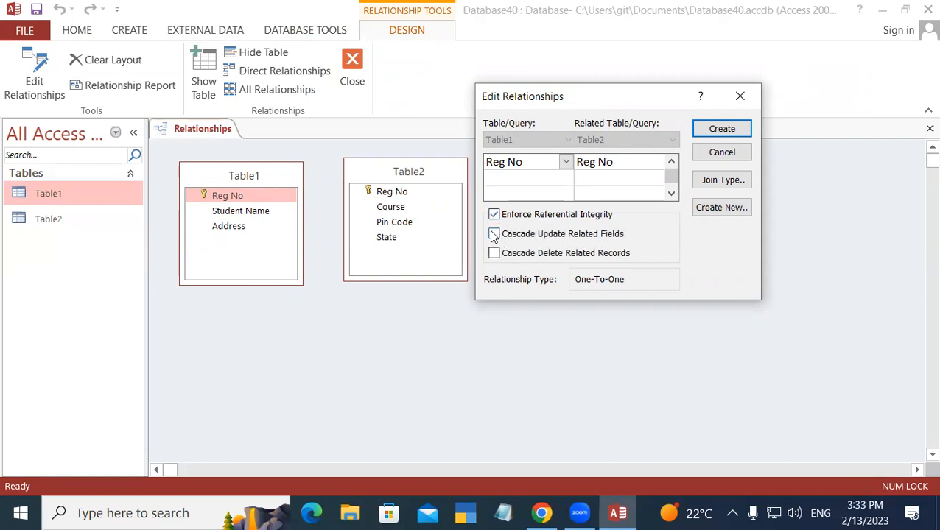
pyautogui.click(494, 235)
pyautogui.click(493, 254)
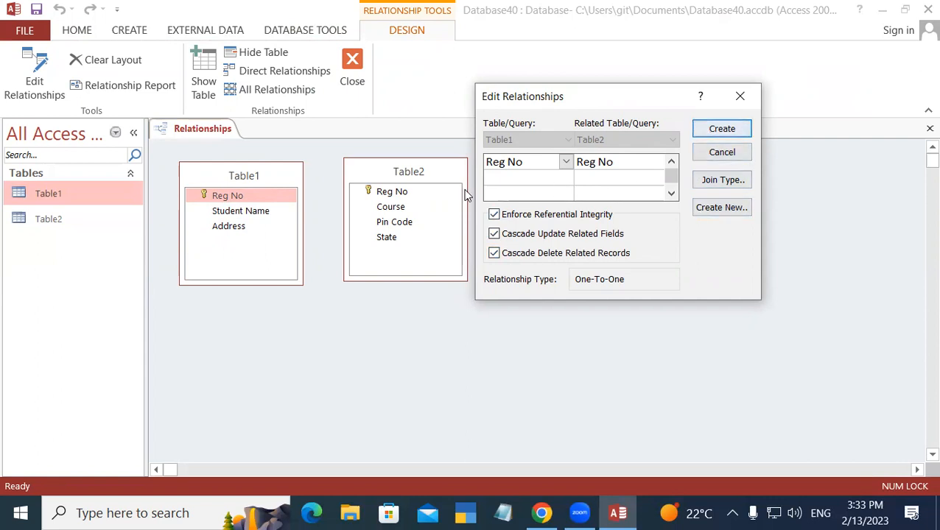
pyautogui.click(738, 130)
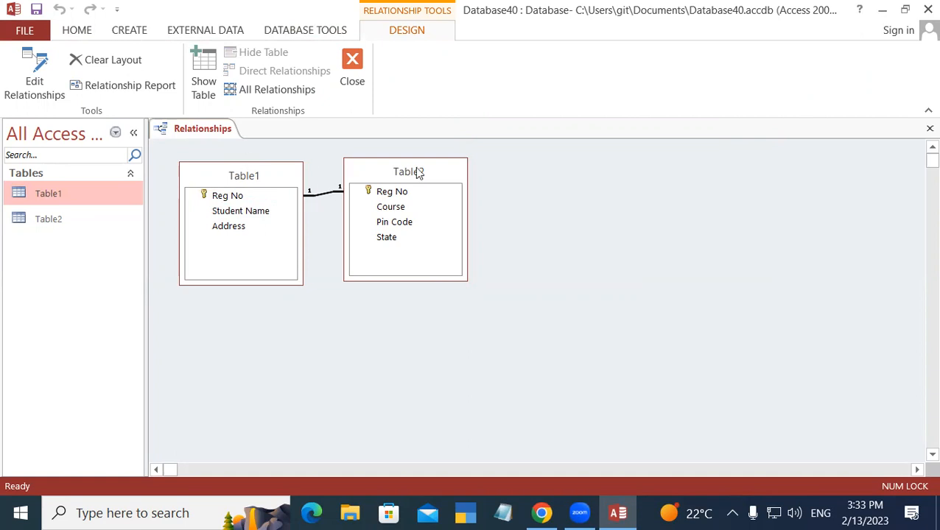
# Step: Rearrange the Table1 and Table2 boxes in the relationship layout
pyautogui.click(437, 177)
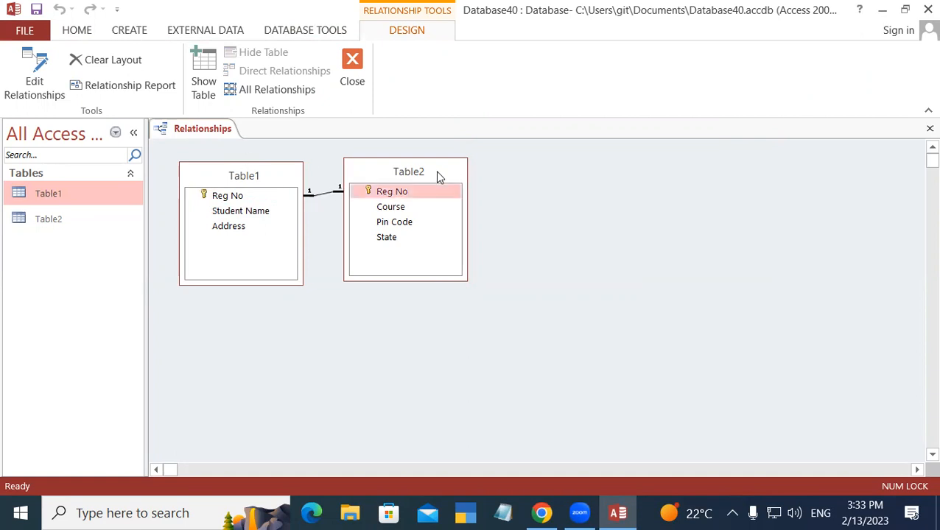
pyautogui.moveTo(437, 177); pyautogui.dragTo(741, 275)
pyautogui.click(256, 181)
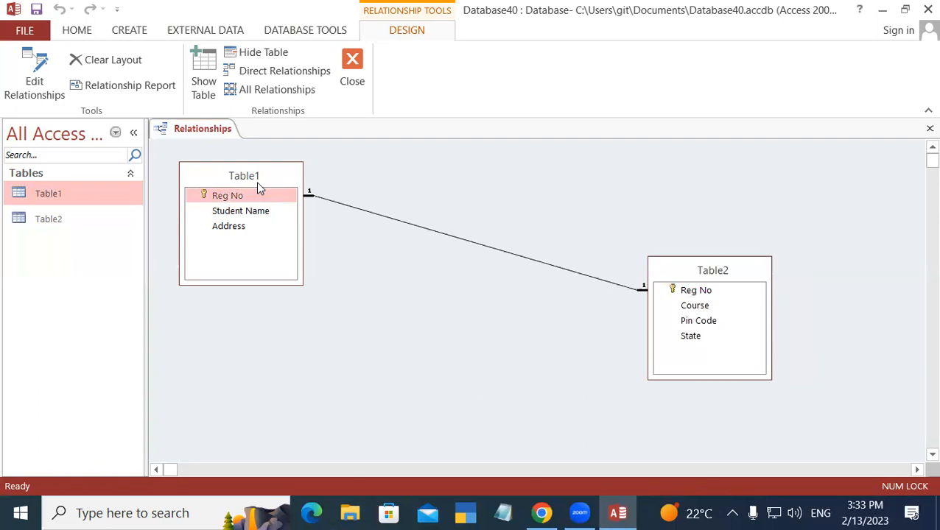
pyautogui.moveTo(257, 181); pyautogui.dragTo(309, 195)
pyautogui.click(713, 280)
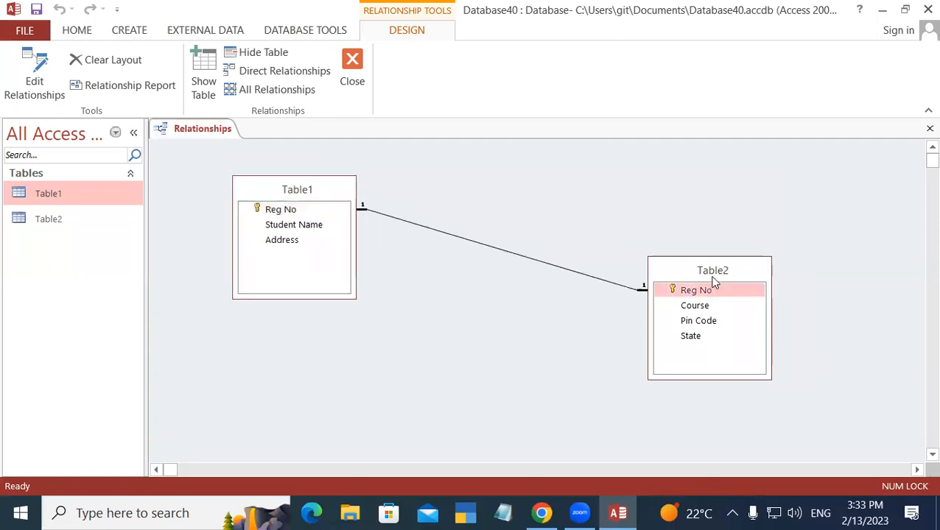
pyautogui.moveTo(714, 280); pyautogui.dragTo(472, 294)
pyautogui.moveTo(283, 189); pyautogui.dragTo(724, 301)
pyautogui.click(463, 282)
pyautogui.moveTo(463, 282); pyautogui.dragTo(375, 191)
pyautogui.moveTo(729, 295); pyautogui.dragTo(722, 298)
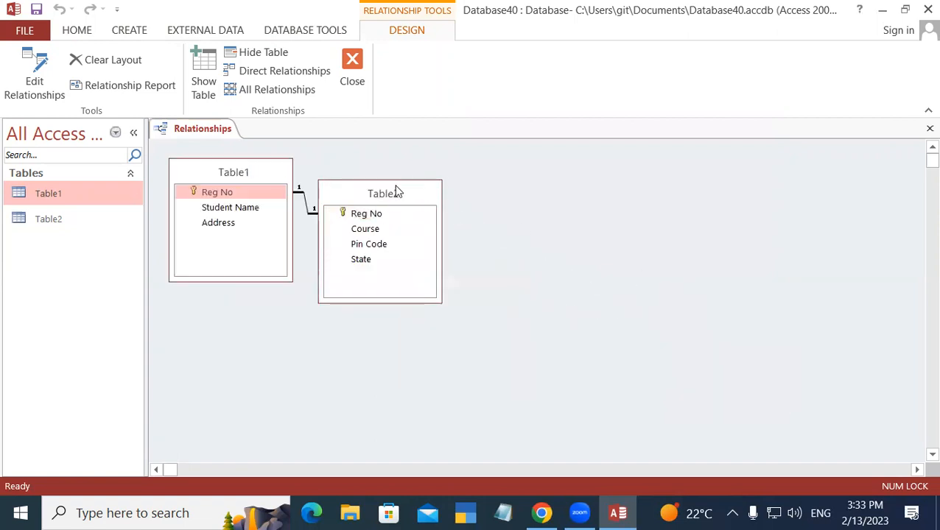
pyautogui.click(398, 193)
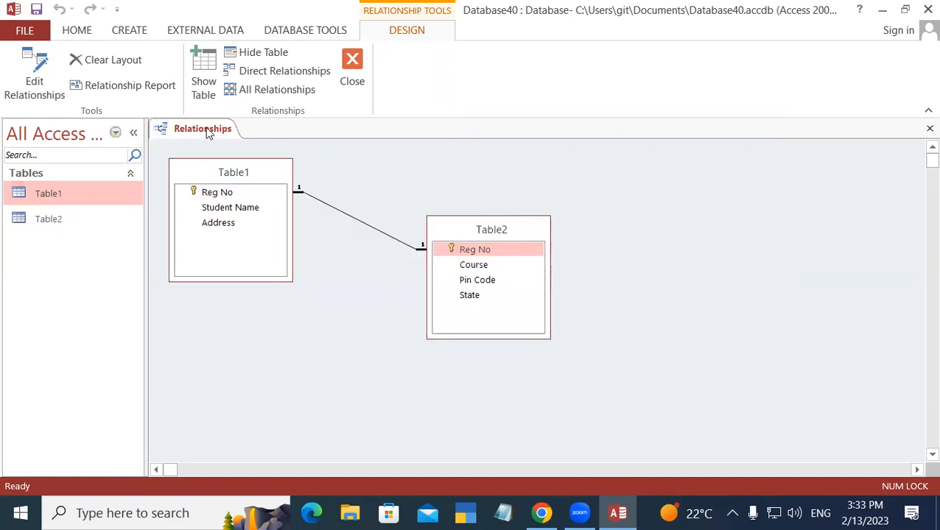
# Step: Save the relationship layout and close the Relationships window
pyautogui.rightClick(213, 134)
pyautogui.click(242, 140)
pyautogui.rightClick(179, 130)
pyautogui.click(215, 159)
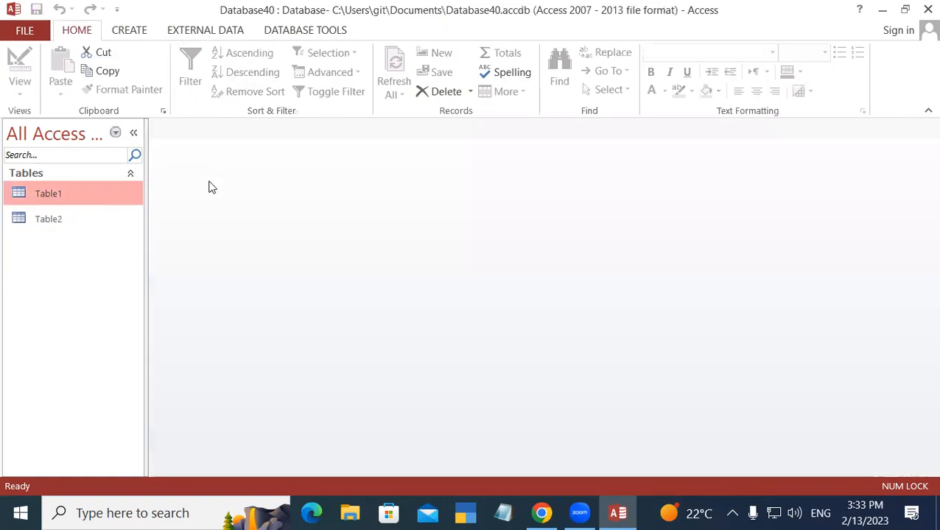
# Step: Open Table1 and Table2, then expand record 101 to show DCA, 274304, UP
pyautogui.doubleClick(76, 198)
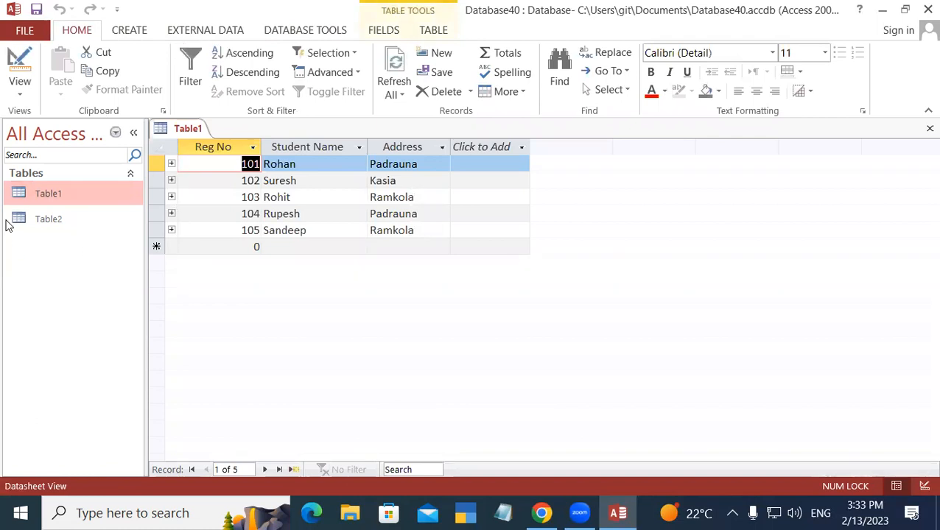
pyautogui.doubleClick(54, 218)
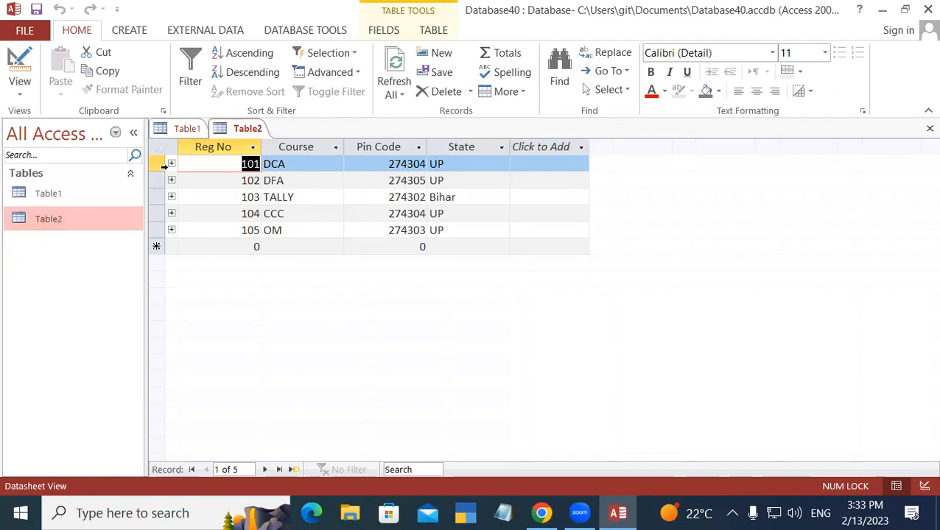
pyautogui.doubleClick(55, 196)
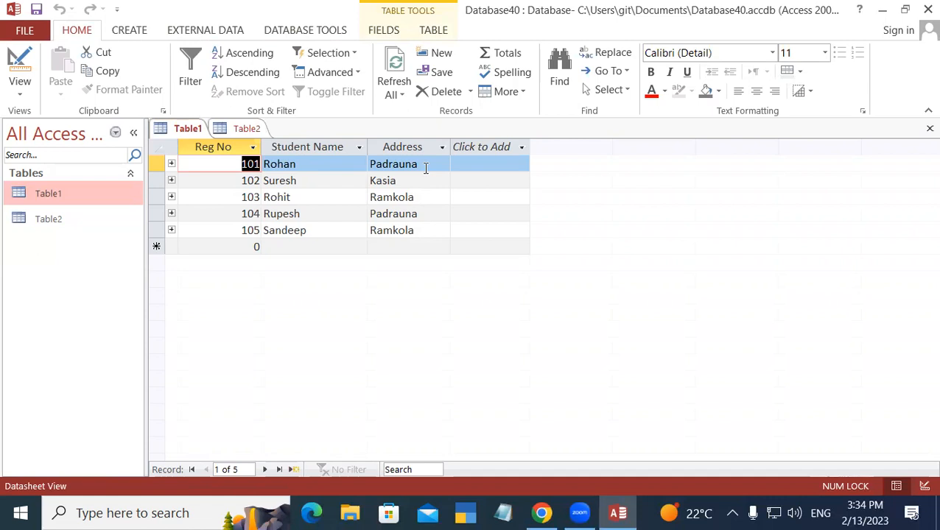
pyautogui.click(171, 164)
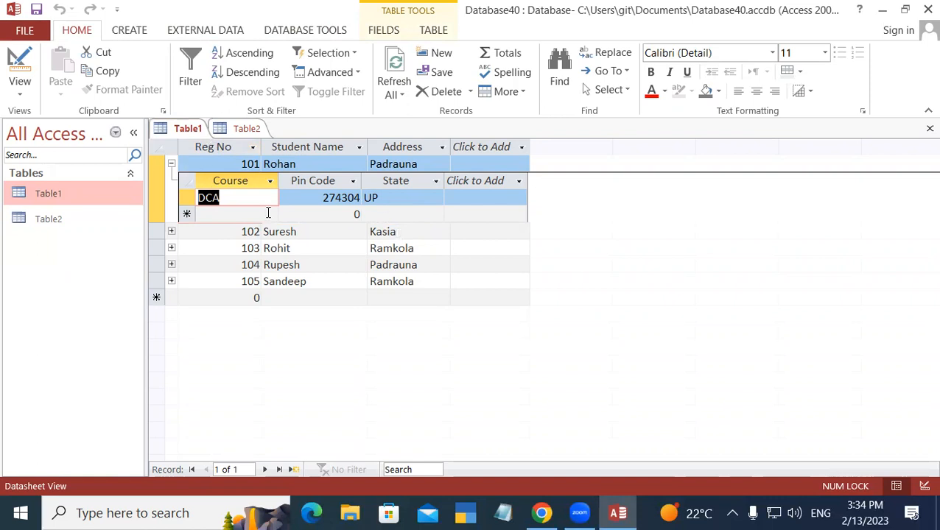
# Step: Expand records 102 to 105 in Table1 to view their linked Table2 rows
pyautogui.click(171, 232)
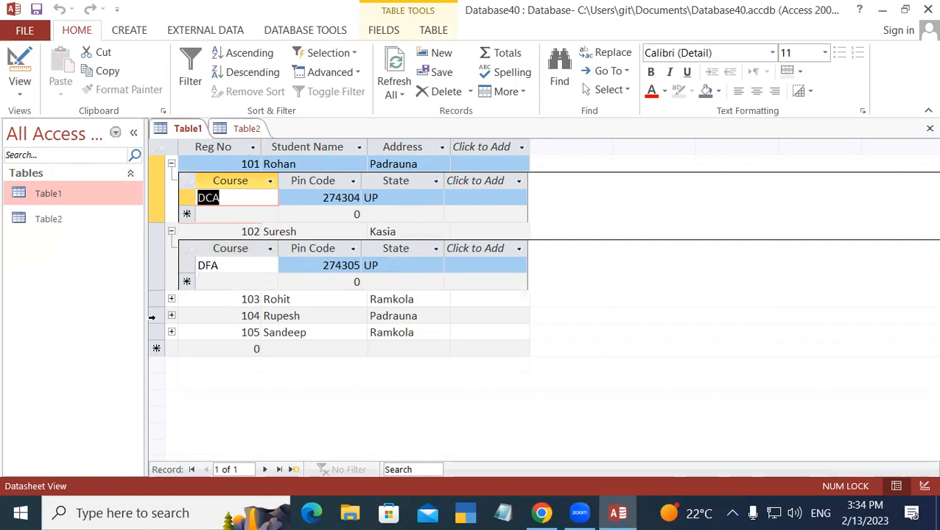
pyautogui.click(171, 300)
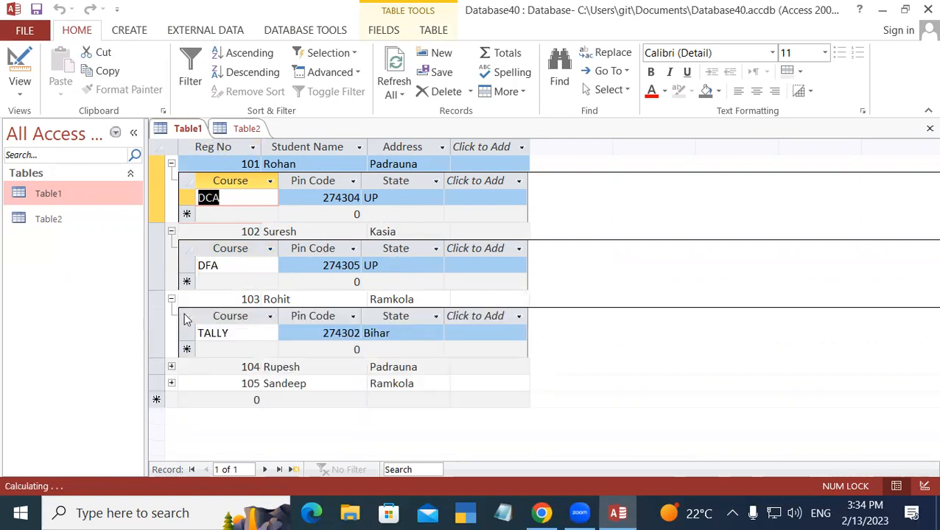
pyautogui.click(171, 366)
pyautogui.click(171, 434)
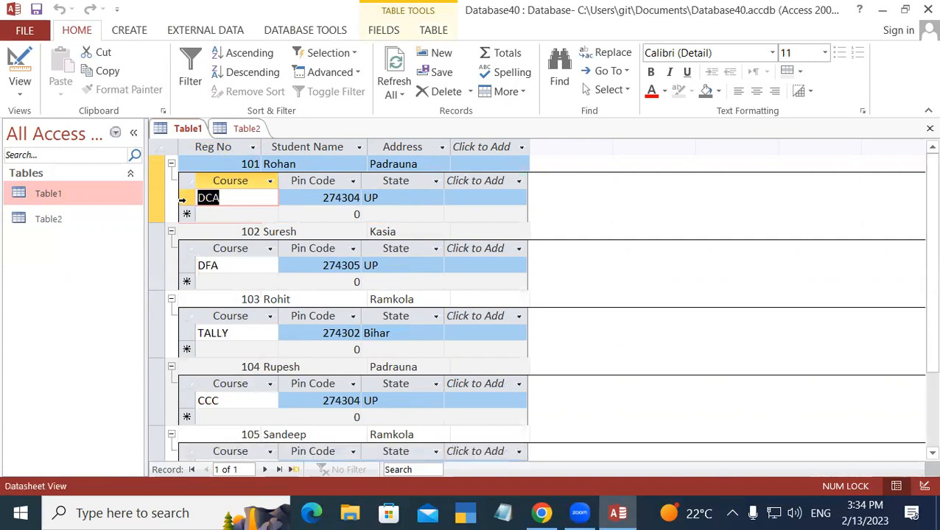
# Step: Collapse all expanded records 101–105, then open the Table2 datasheet
pyautogui.click(171, 436)
pyautogui.click(171, 367)
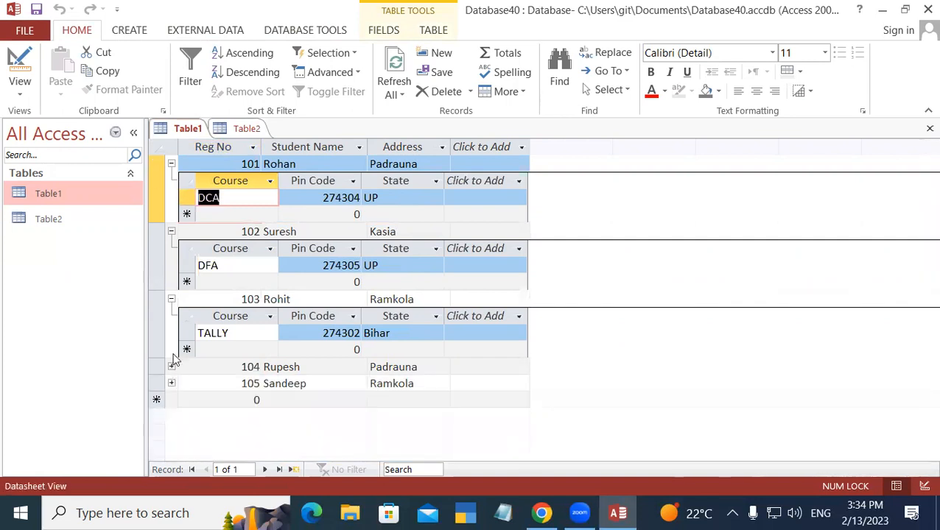
pyautogui.click(171, 299)
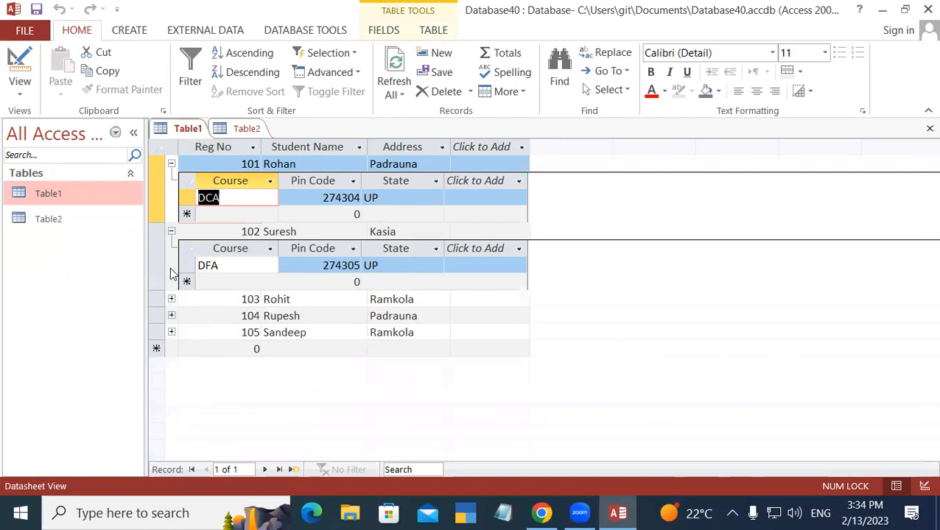
pyautogui.click(171, 232)
pyautogui.click(171, 164)
pyautogui.doubleClick(49, 219)
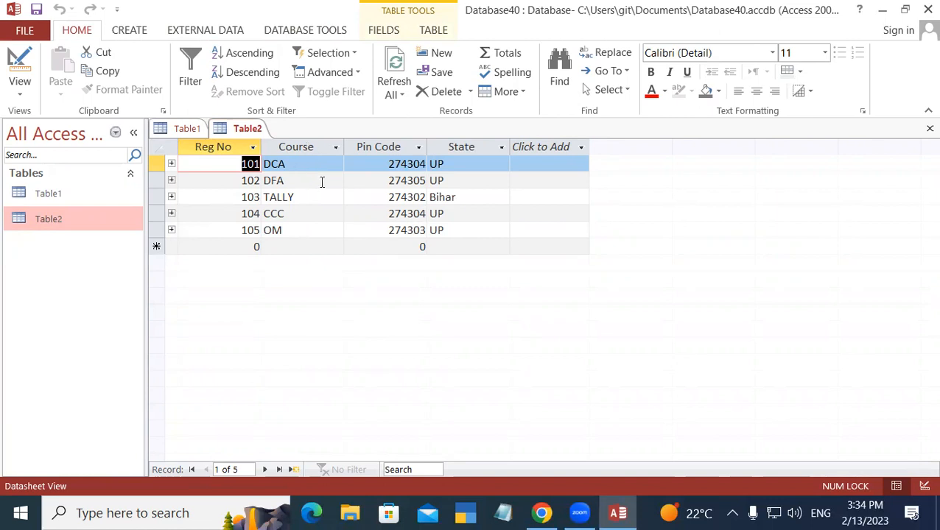
# Step: Expand Table2 records 101–104 to show each one's linked Table1 student name and address
pyautogui.click(171, 164)
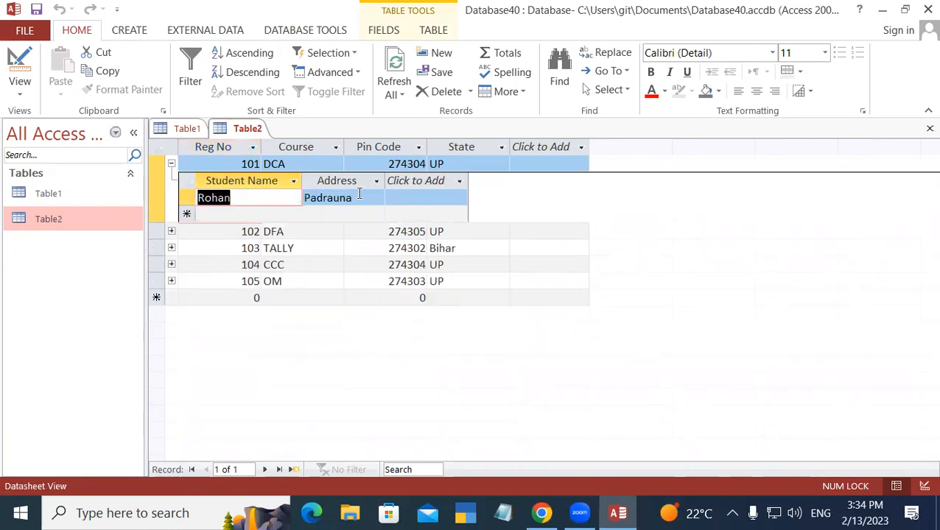
pyautogui.click(171, 233)
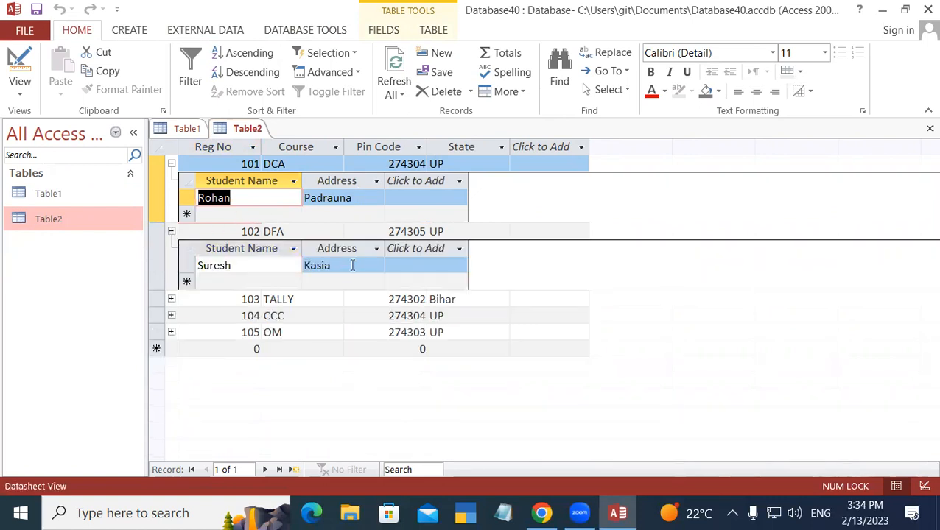
pyautogui.click(172, 300)
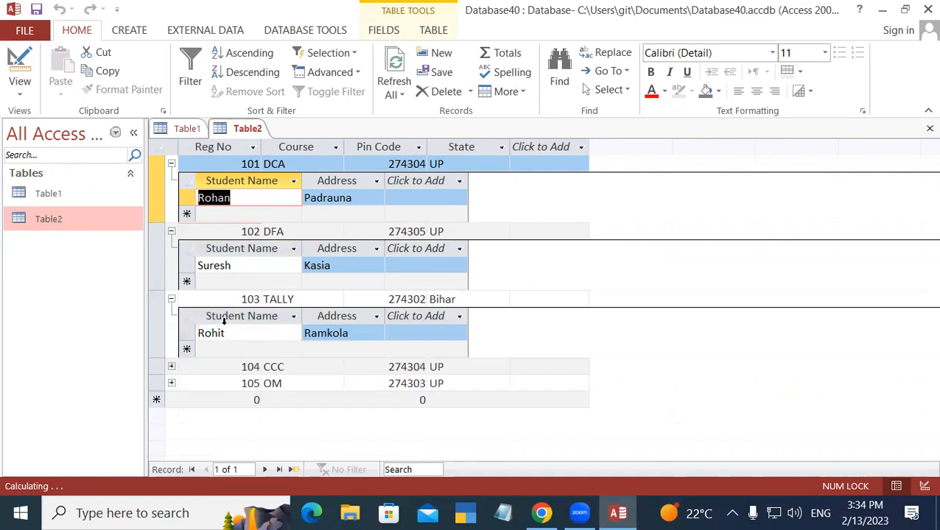
pyautogui.click(171, 367)
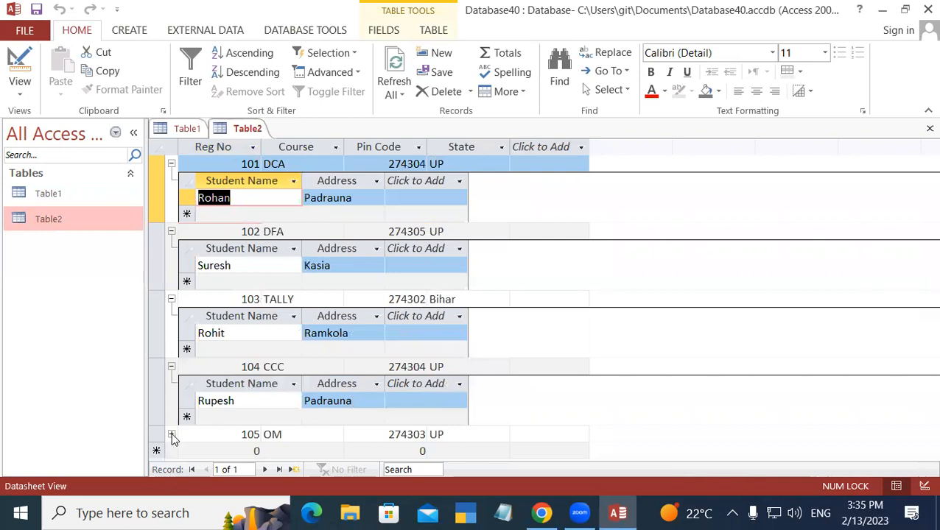
# Step: Collapse the subdatasheets of records 104, 103, 102 and 101 again
pyautogui.click(171, 367)
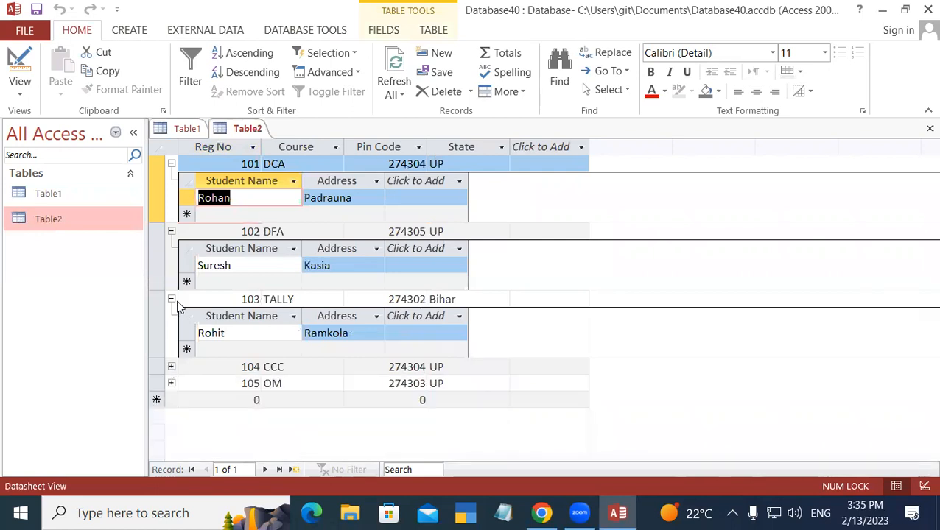
pyautogui.click(171, 299)
pyautogui.click(171, 231)
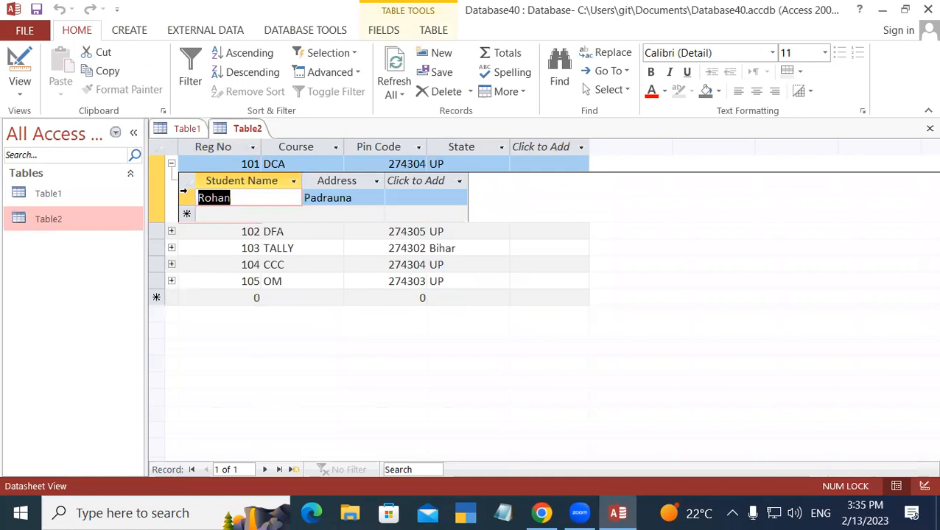
pyautogui.click(171, 164)
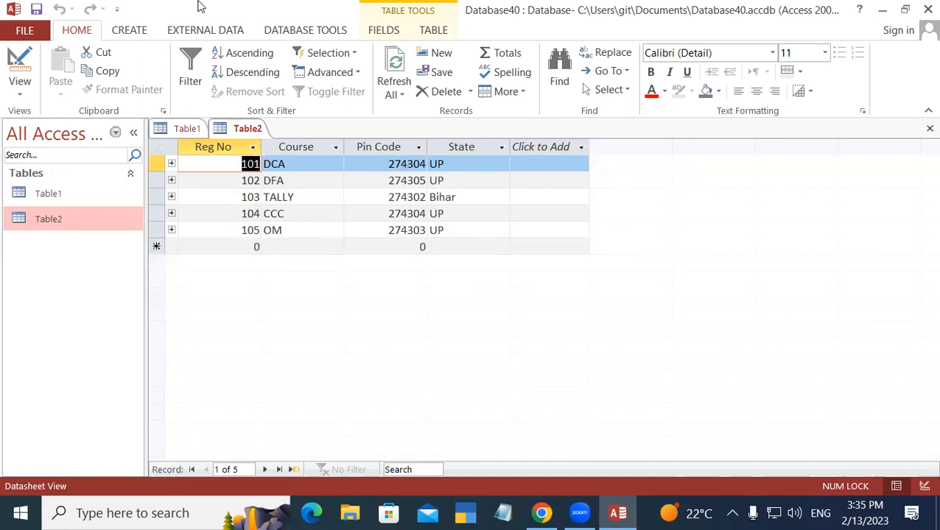
# Step: Return to Table1's datasheet of student records 101–105 and save Table1
pyautogui.click(187, 130)
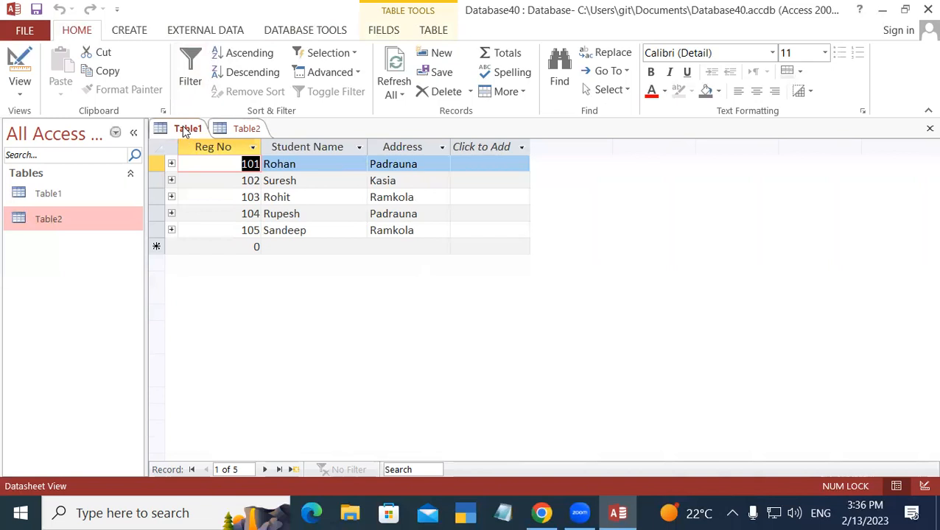
pyautogui.rightClick(188, 133)
pyautogui.click(213, 137)
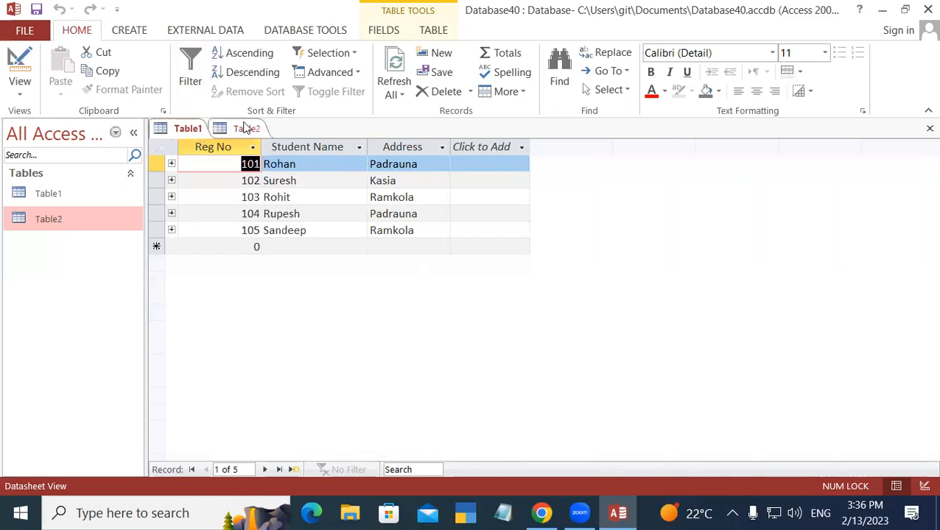